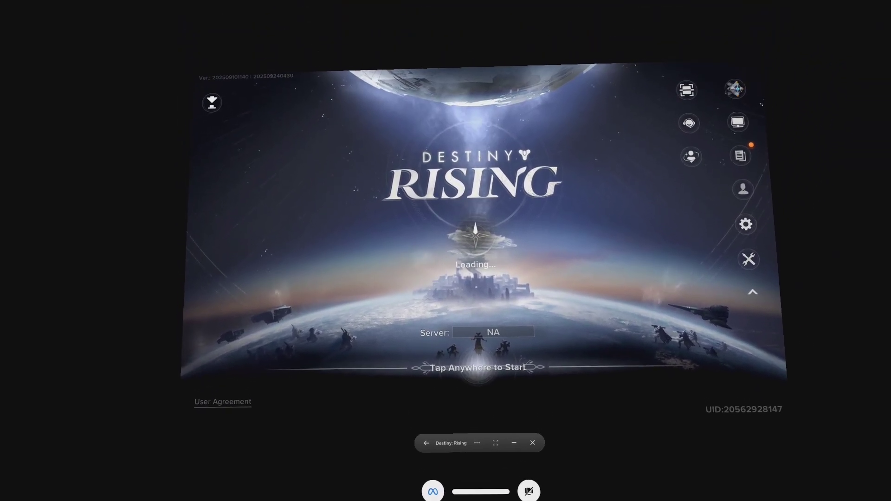
Start Destiny: Rising on the NA server and dismiss the Season of Daybreak announcement
left_click(465, 244)
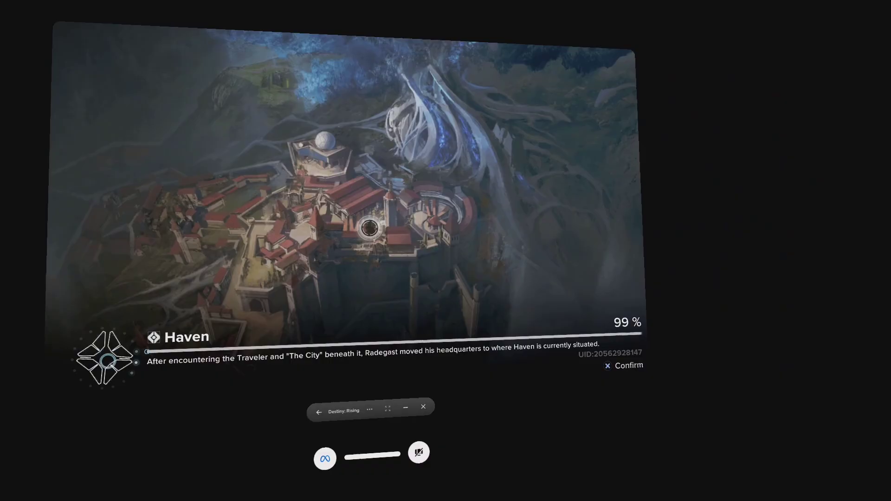
left_click(429, 241)
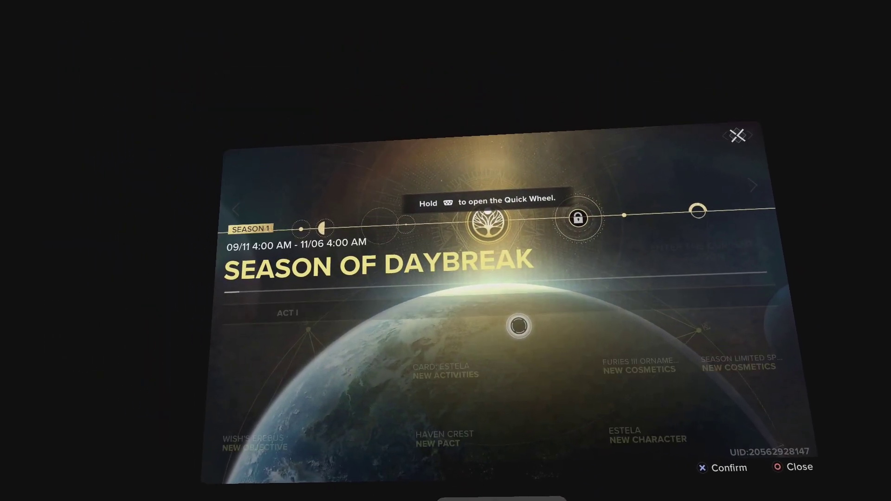
key("Escape")
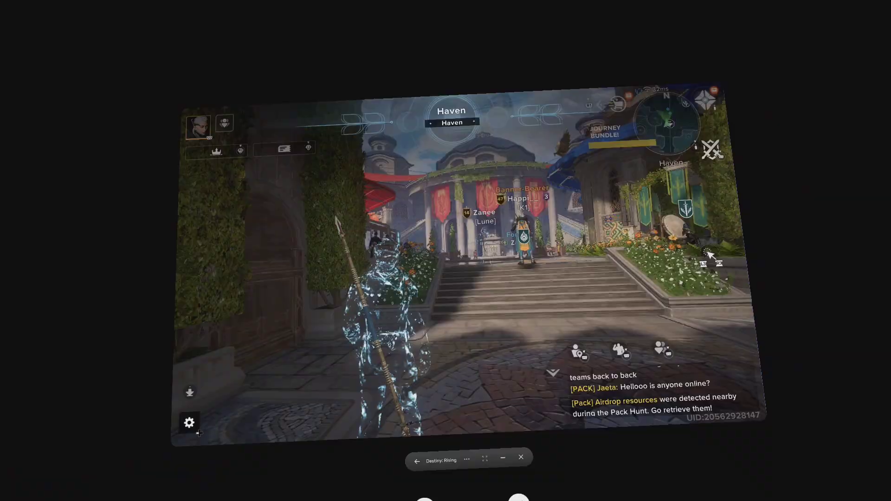
Walk the character around the Haven plaza, greet a nearby player and close the chat with that player
key("w")
key("w")
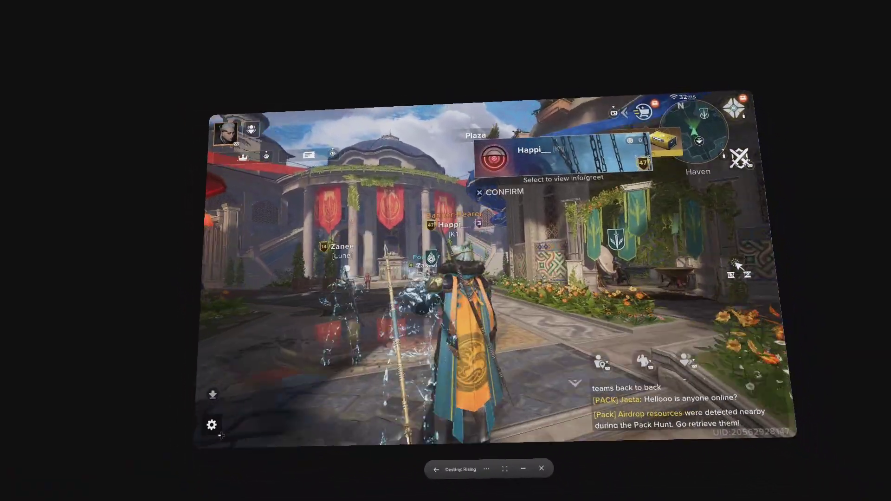
key("w")
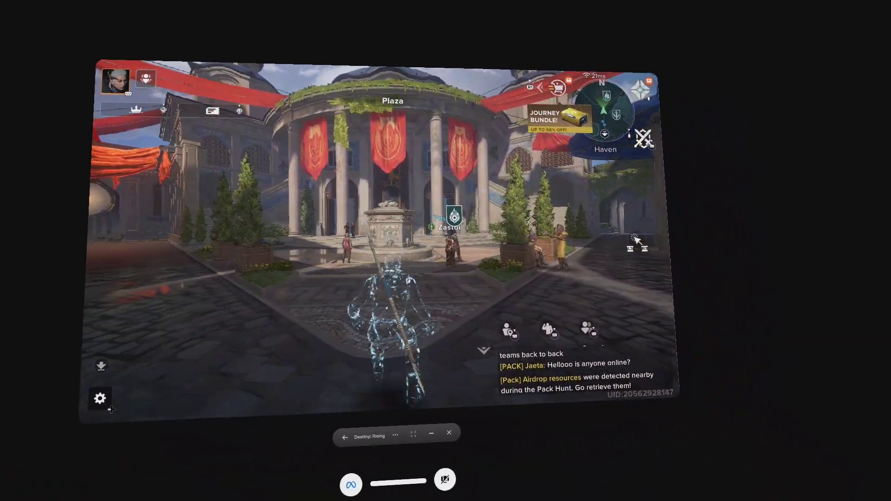
key("w")
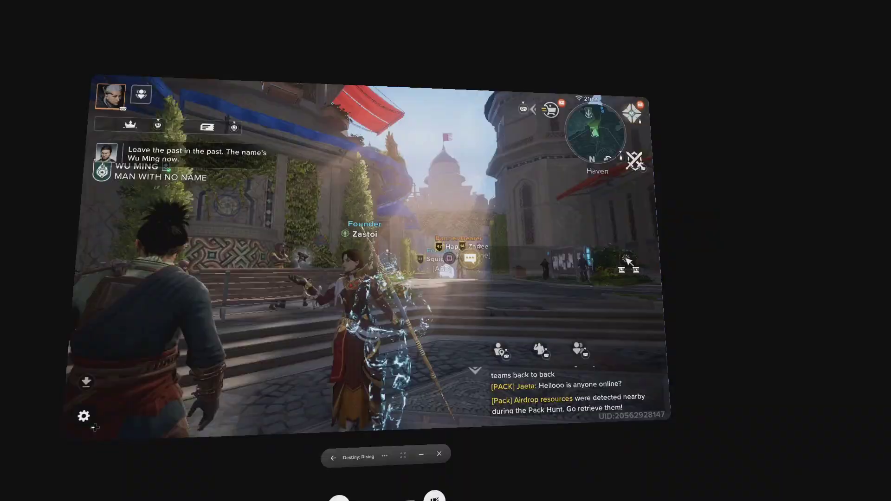
key("w")
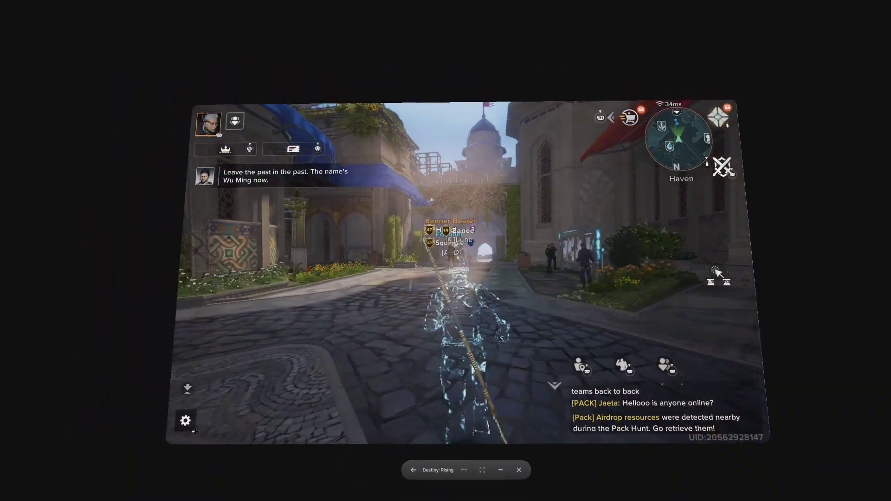
key("w")
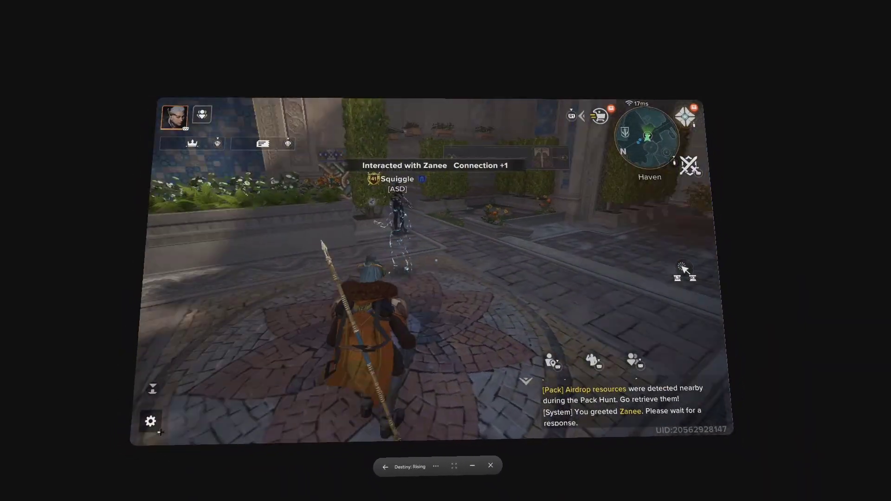
key("w")
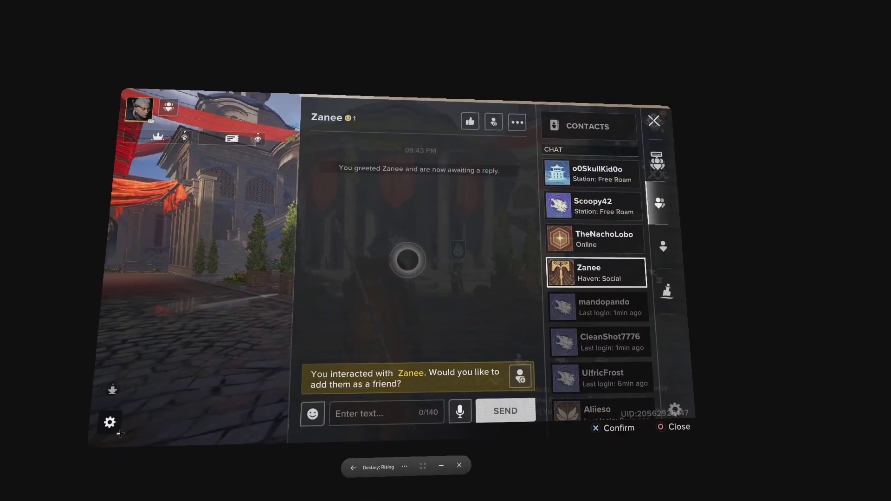
key("Escape")
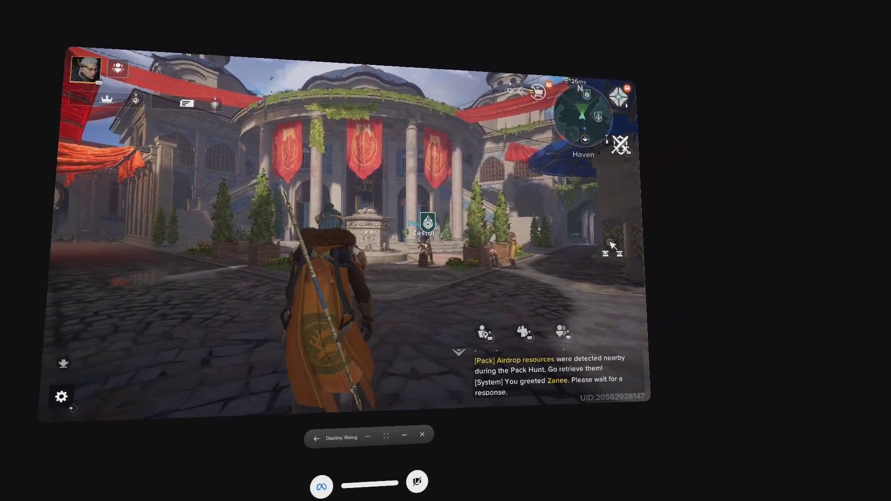
Examine the Journey entries in Ning Fei's lore and leave the character pages
key("c")
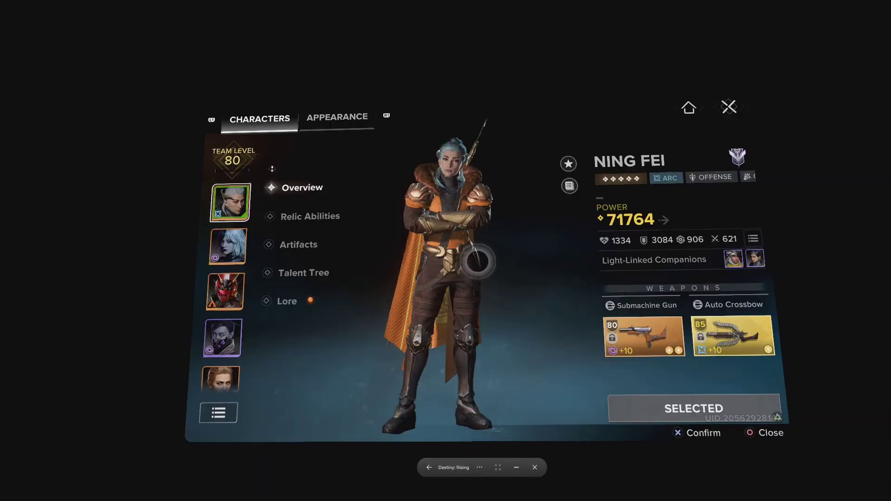
left_click(292, 301)
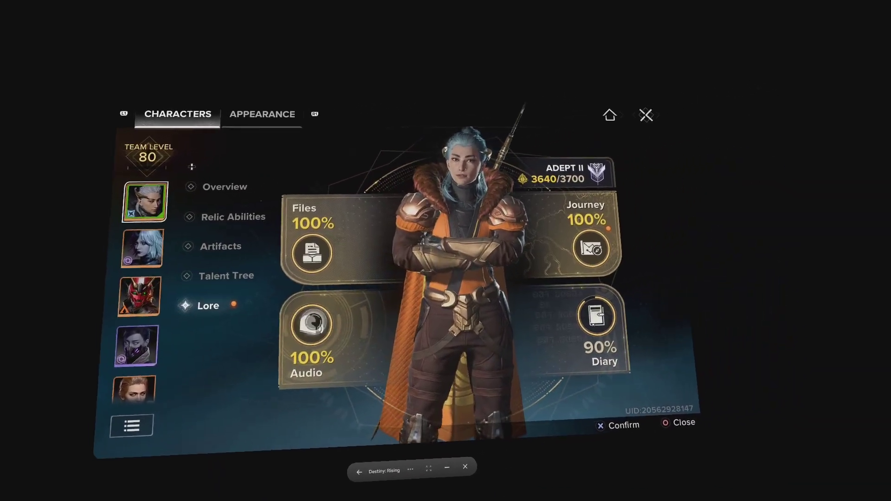
left_click(531, 241)
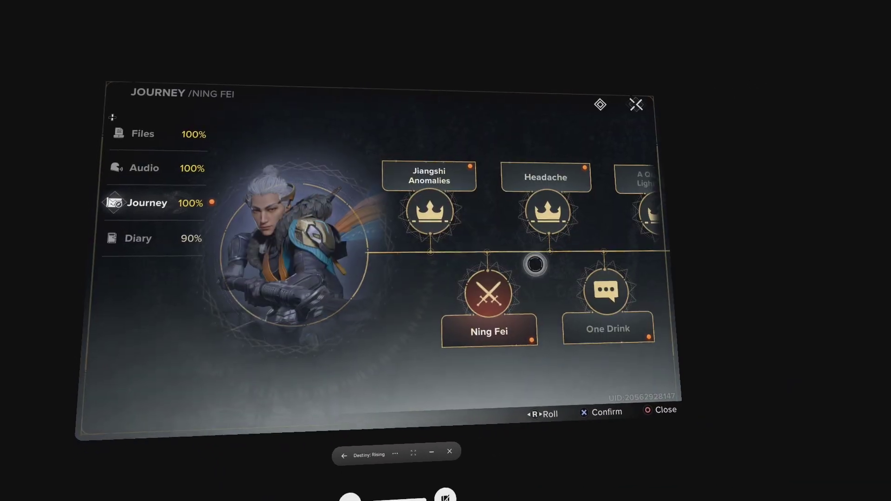
key("Escape")
key("Escape")
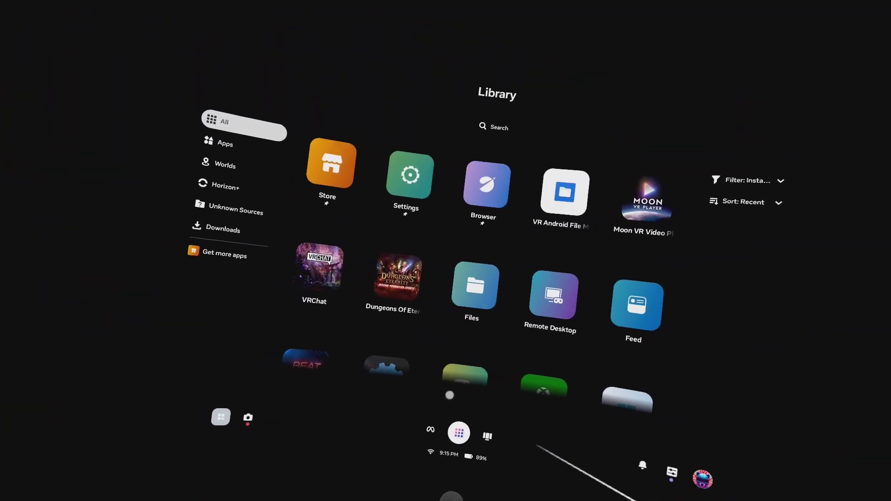
Switch to the headset's Store, search for "Mobile vr" and open the Mobile VR Station page
left_click(314, 180)
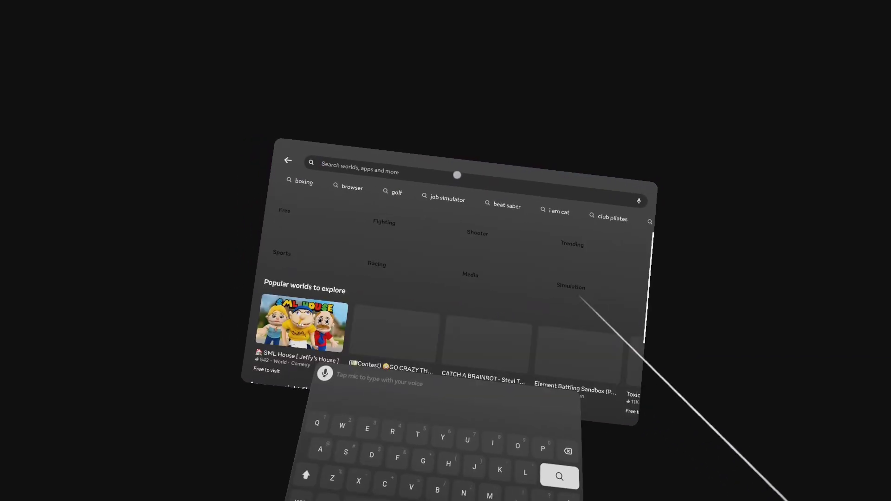
type("Mo")
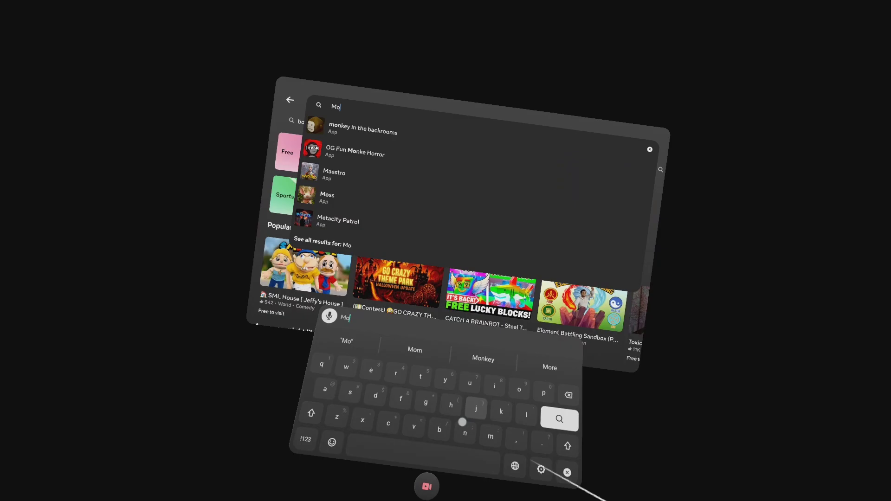
type("bil")
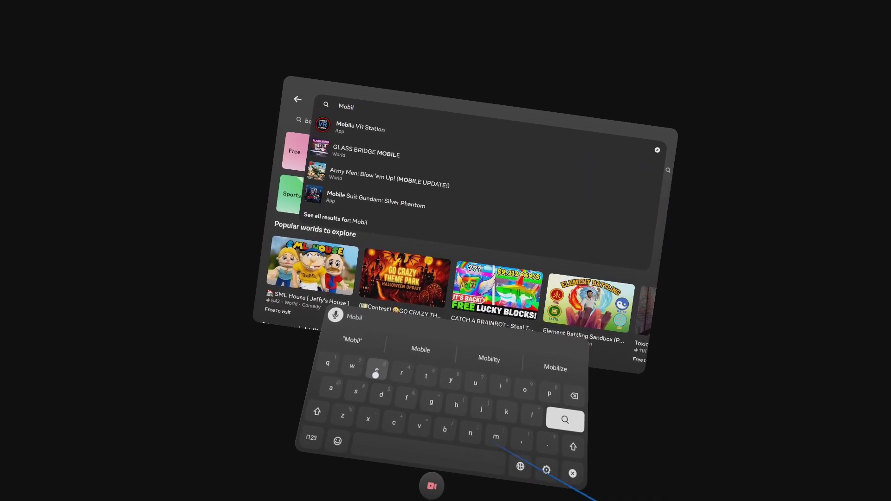
type("e vr")
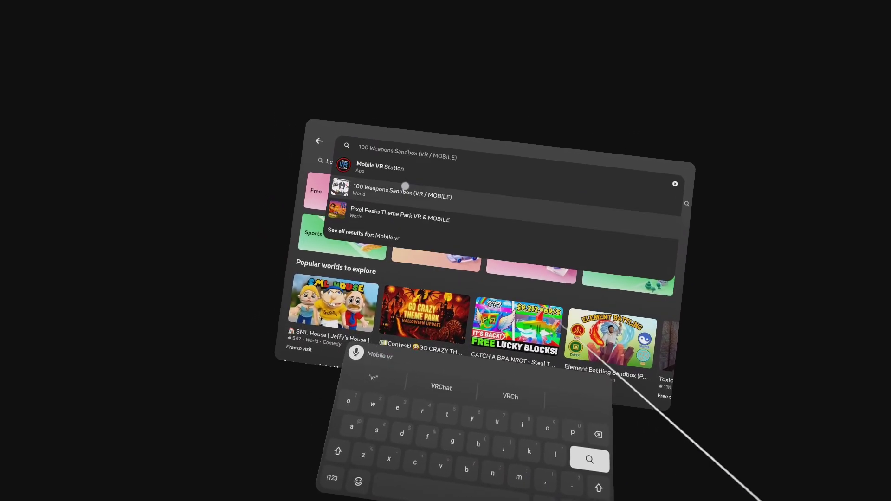
left_click(412, 173)
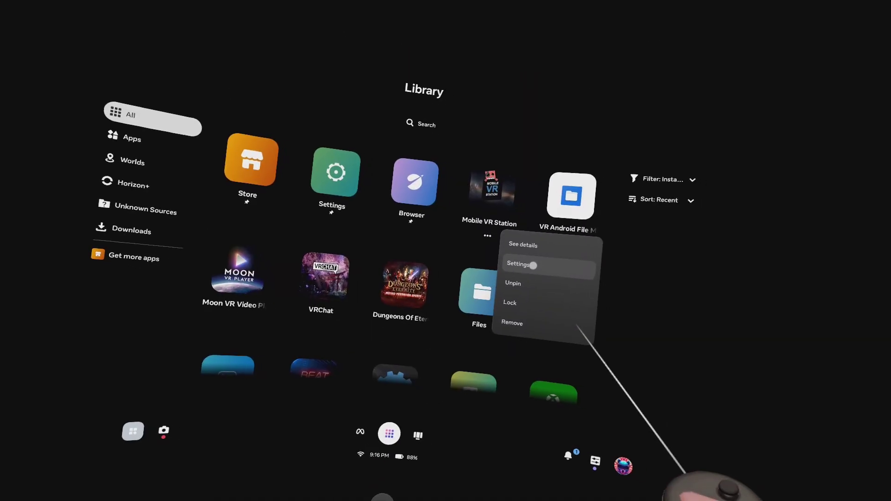
Open Mobile VR Station's app settings and its release channels
left_click(537, 267)
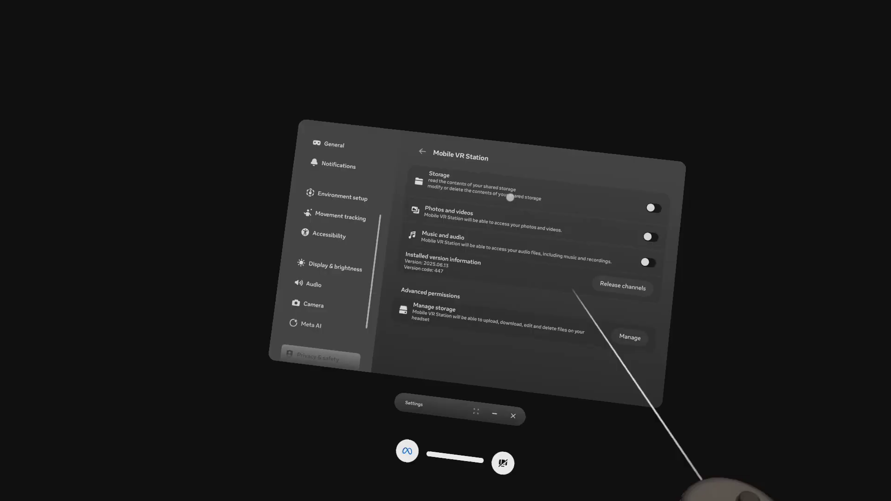
left_click(620, 285)
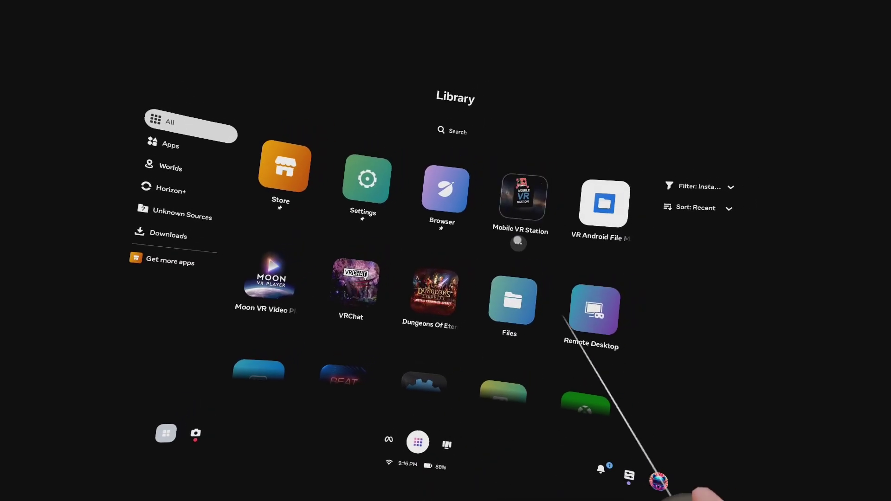
Take Mobile VR Station out of the headset's app library
left_click(522, 241)
left_click(543, 350)
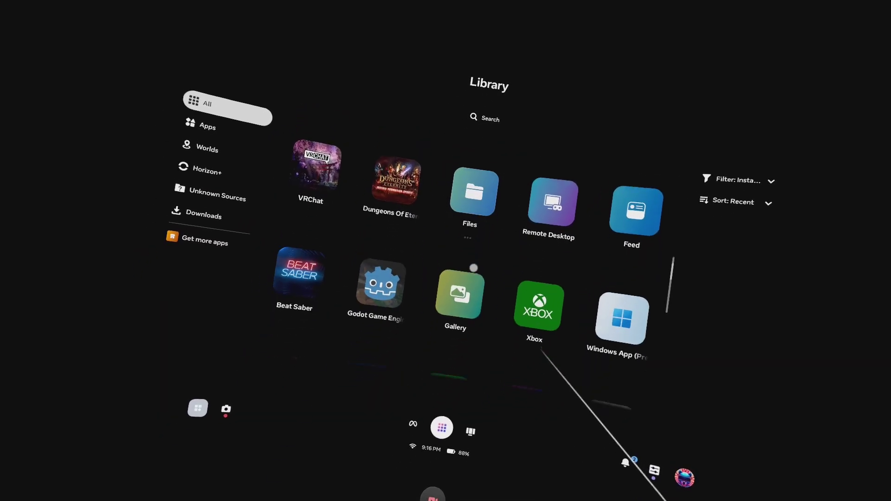
Limit the library to apps, find Mobile VR Station and unpin it
scroll(470, 270, "down", 3)
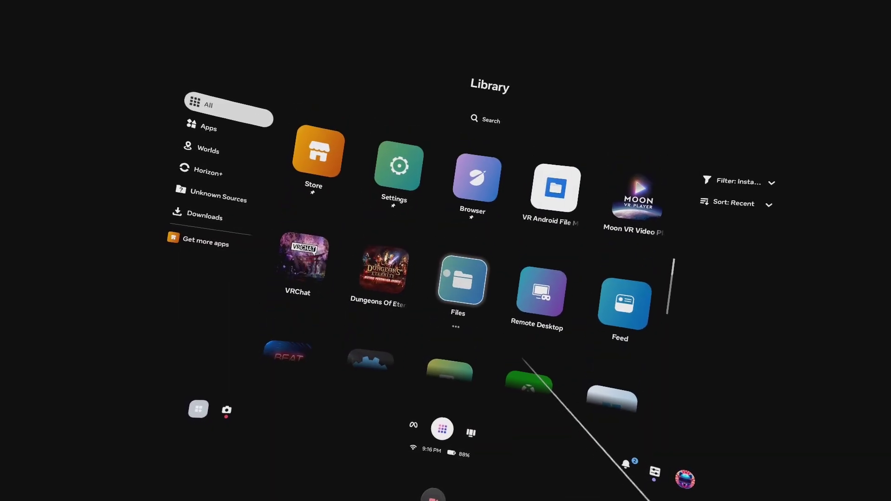
left_click(225, 135)
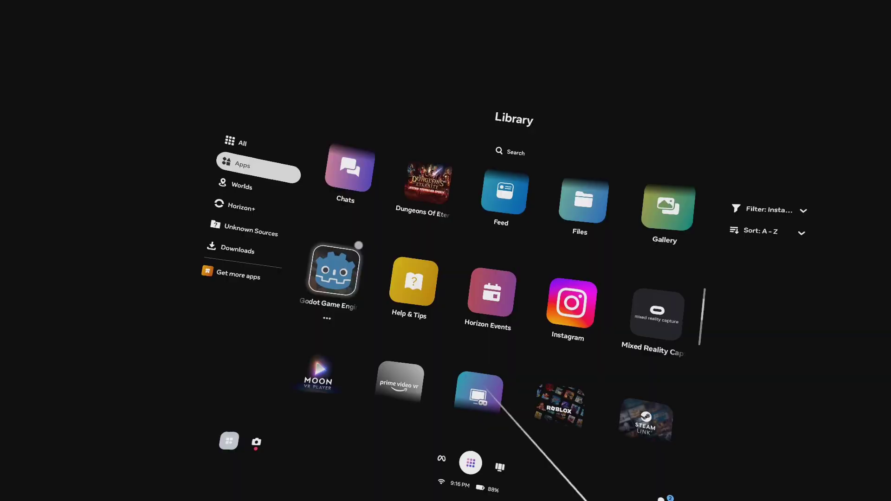
scroll(486, 393, "down", 3)
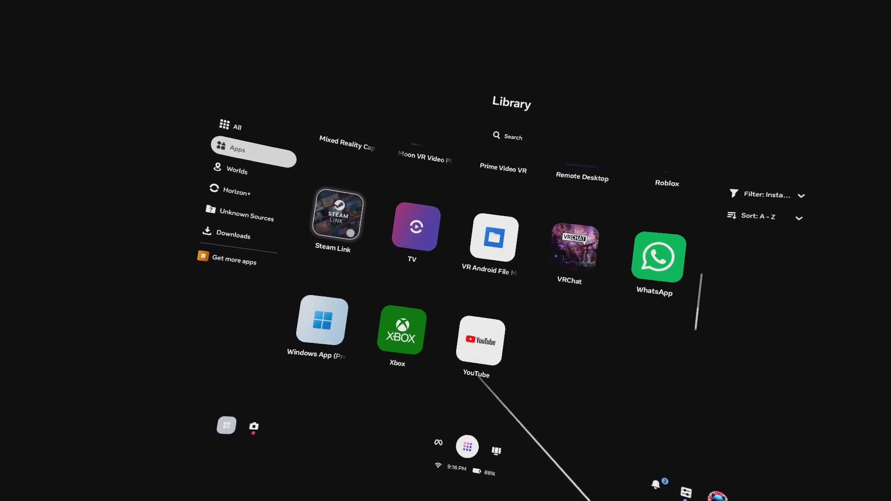
scroll(350, 233, "up", 5)
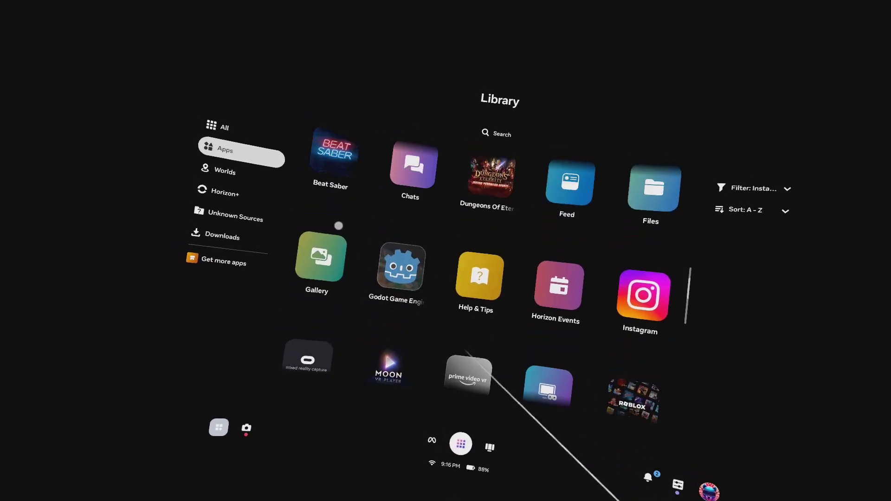
scroll(338, 226, "up", 2)
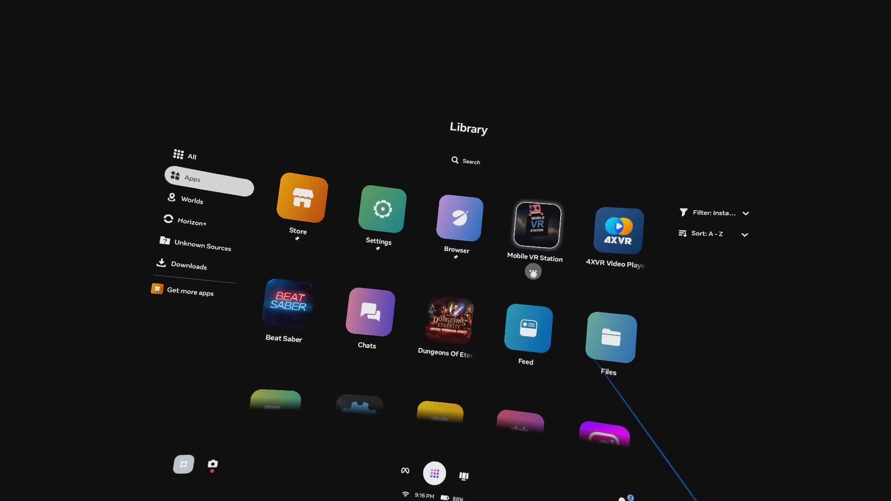
left_click(533, 273)
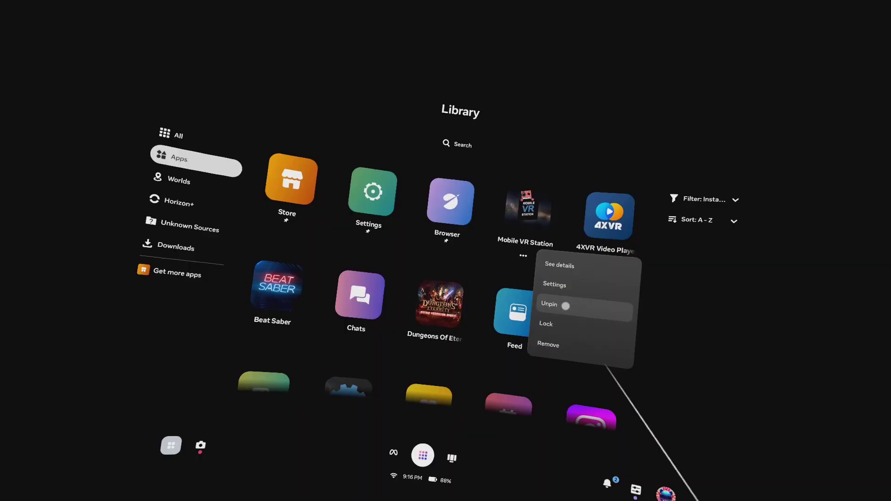
left_click(527, 260)
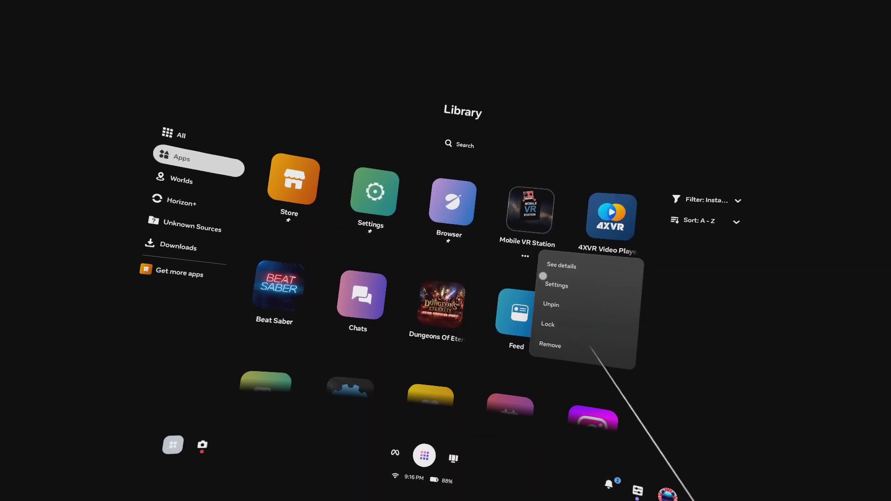
left_click(556, 305)
Pin Mobile VR Station again from its alphabetical place in the app library
scroll(470, 298, "down", 5)
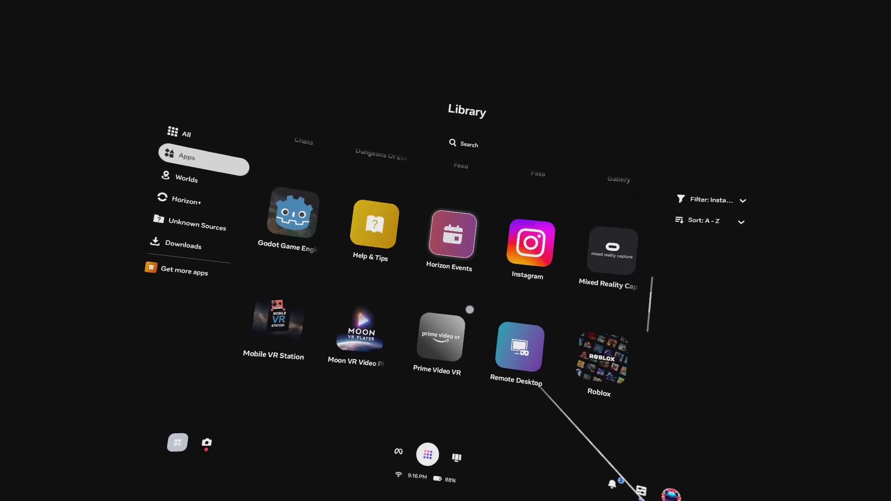
left_click(284, 334)
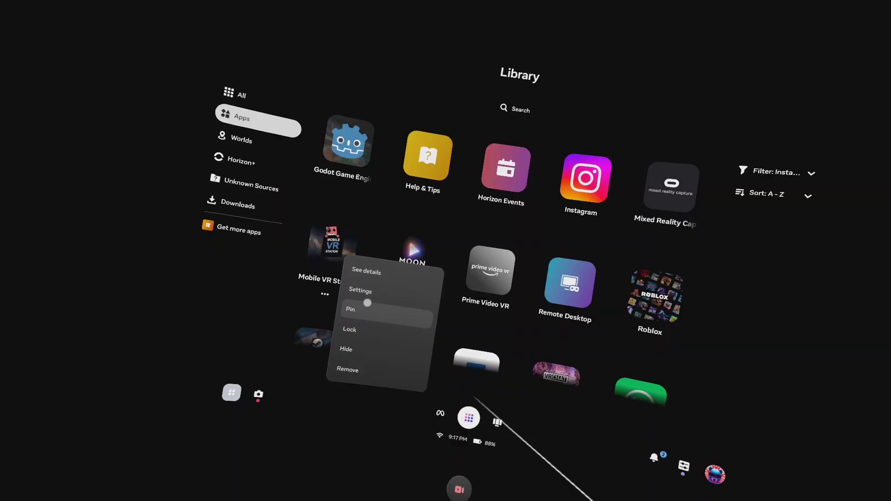
left_click(369, 311)
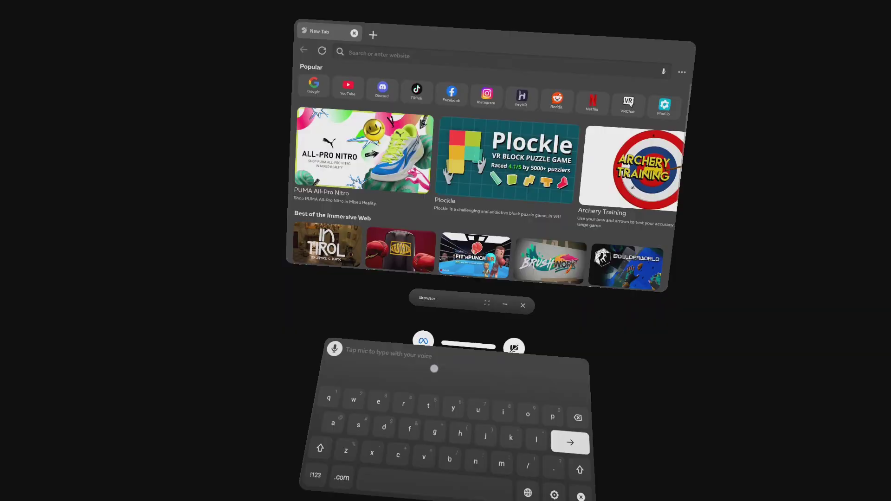
Search the web for "zarchiver apkpure" and dismiss the ad on APKPure's ZArchiver 1.0.9 download page
type("zar")
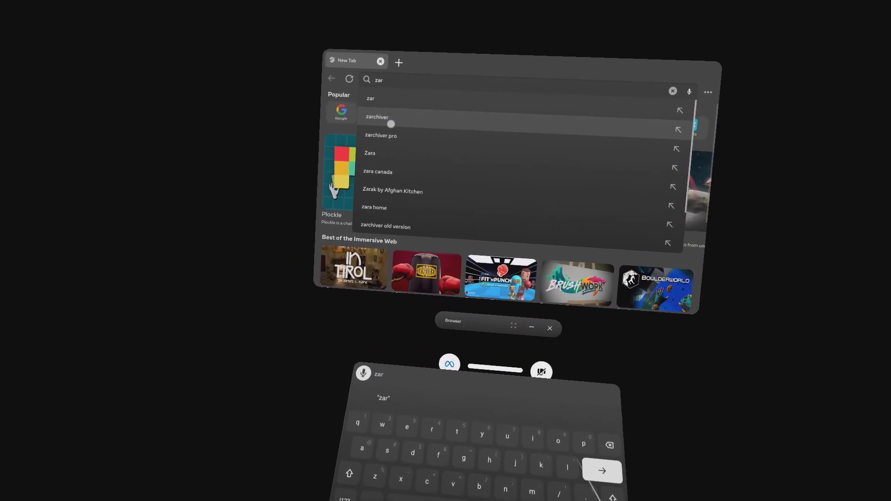
left_click(383, 118)
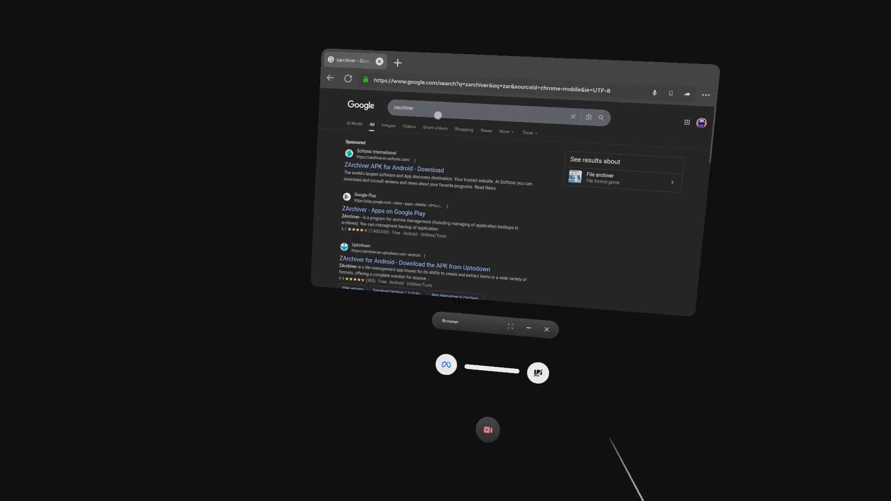
left_click(441, 107)
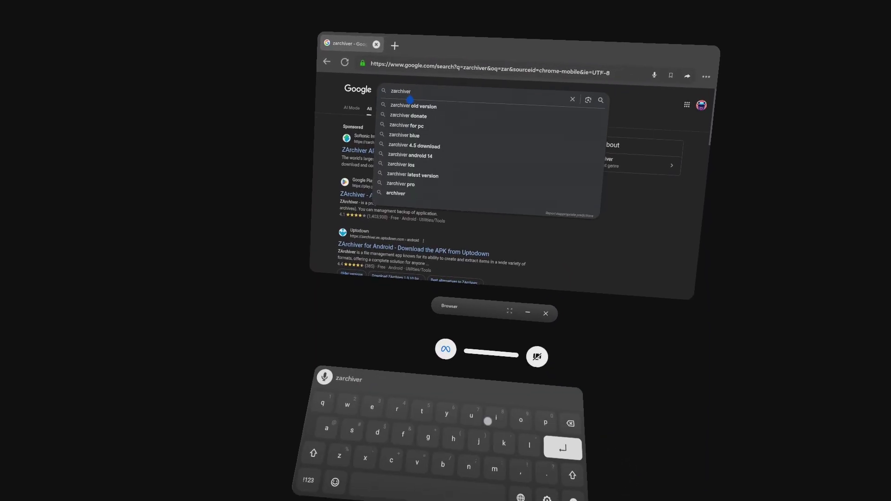
type("a")
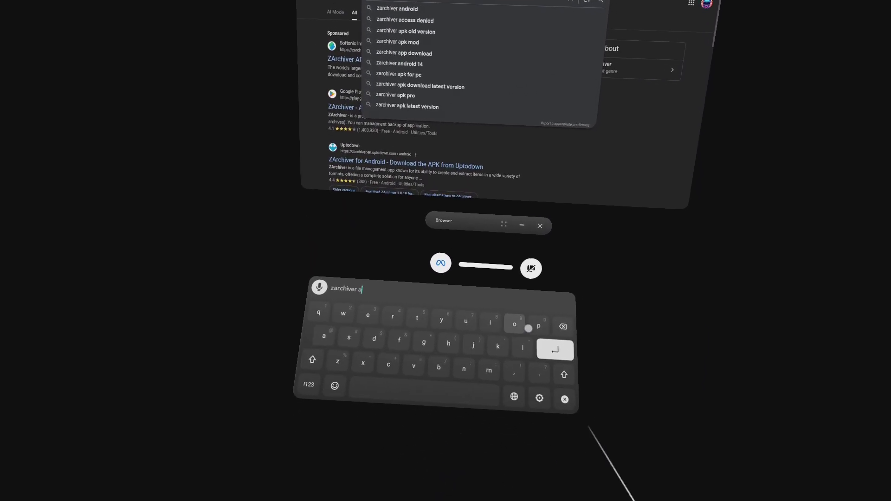
type("pkpu")
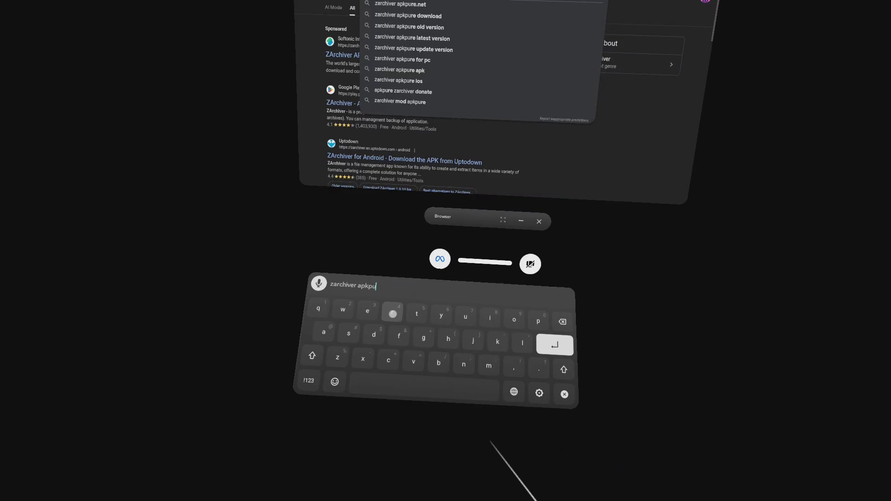
type("re")
key("Return")
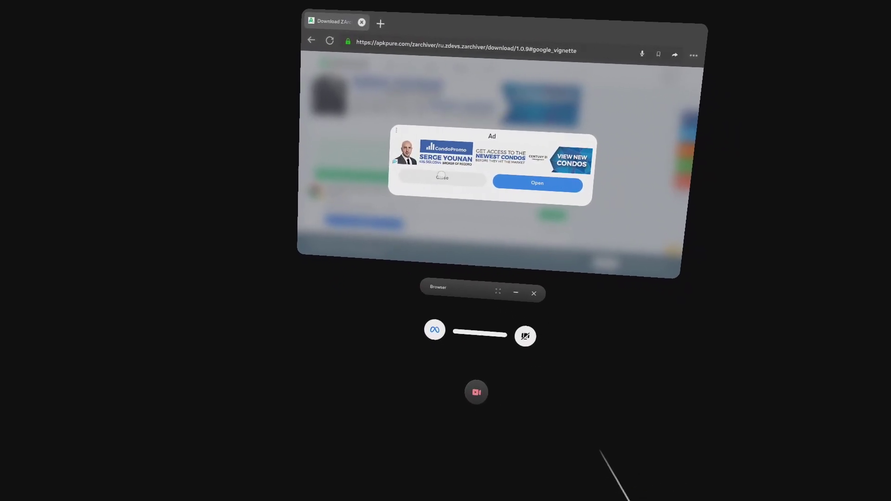
left_click(444, 181)
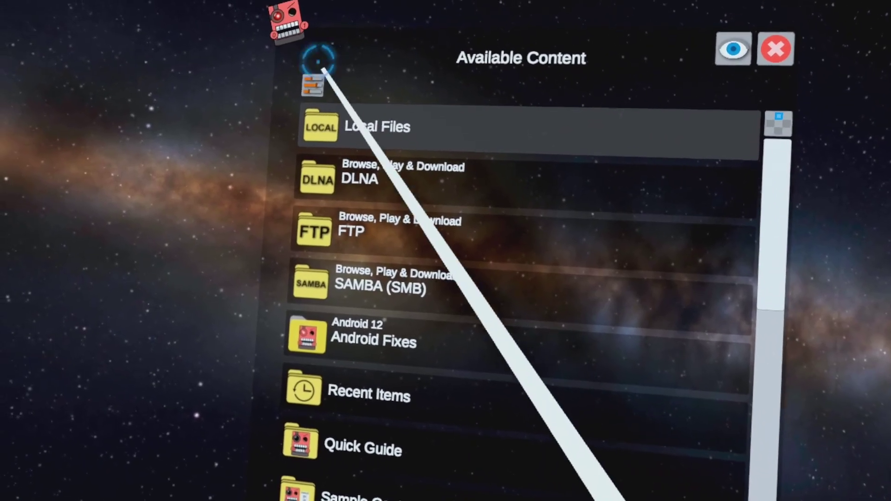
In Mobile VR Station, browse the local folders to Android/data and bring up the system folder picker
left_click(325, 130)
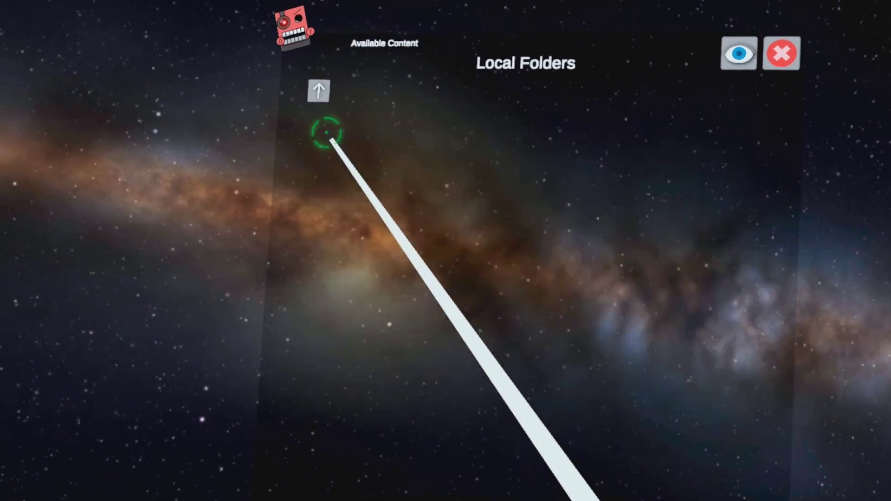
left_click(473, 156)
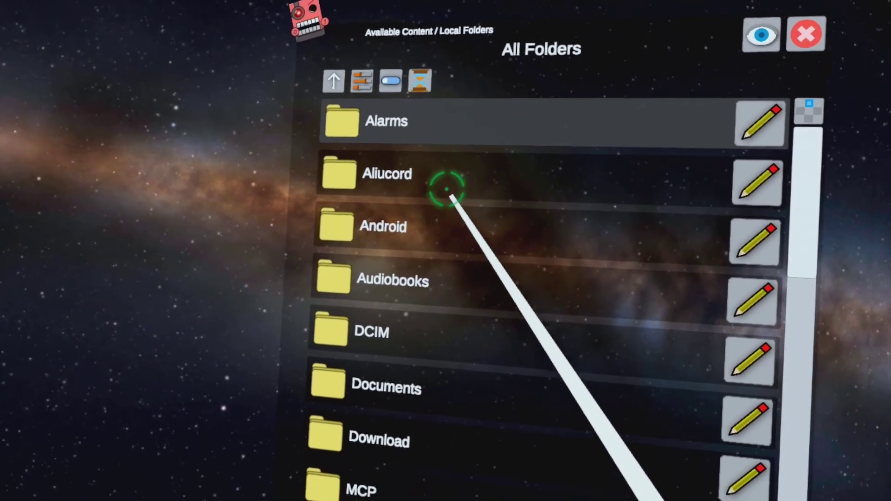
left_click(461, 253)
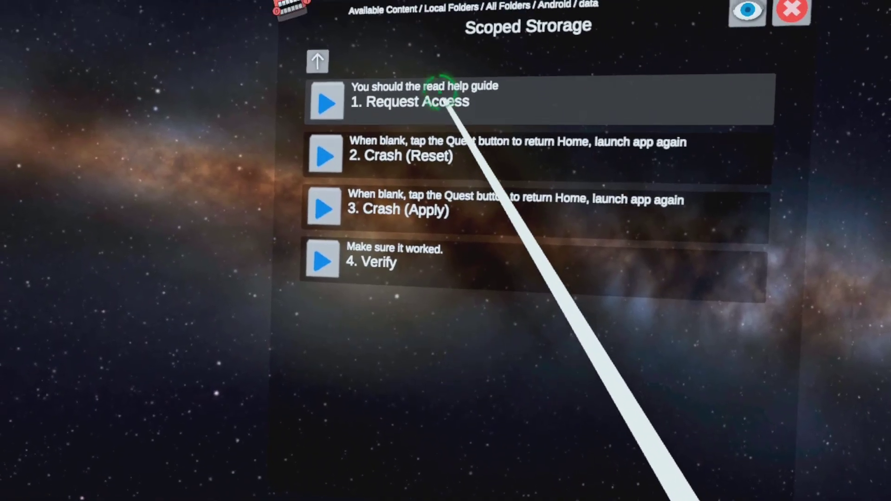
left_click(440, 95)
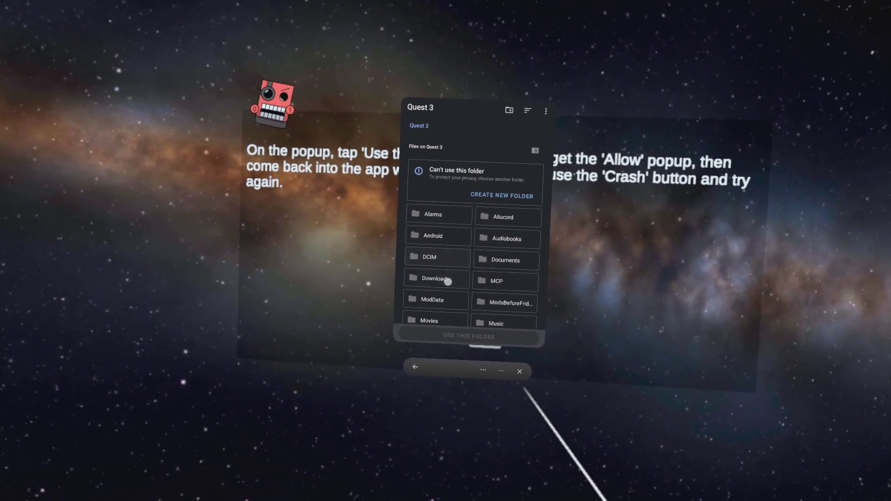
Install ZArchiver from the 1.0.9 package in the Download folder and close the folder picker
left_click(448, 281)
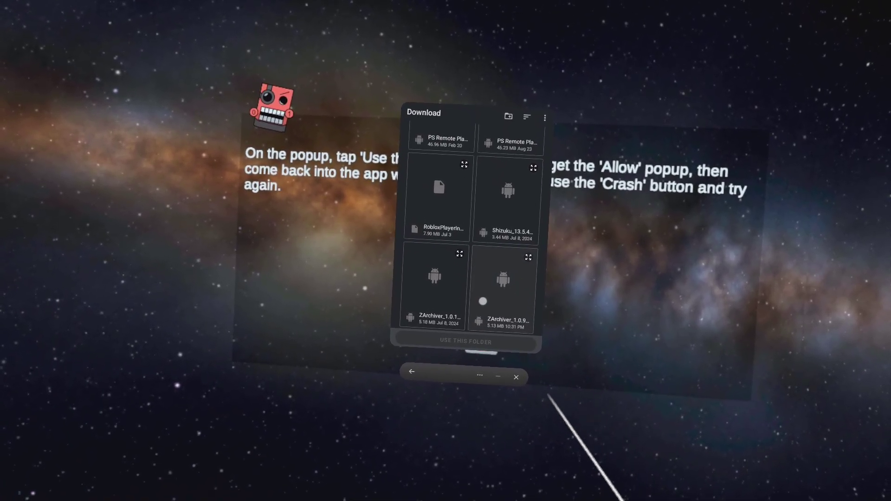
left_click(532, 258)
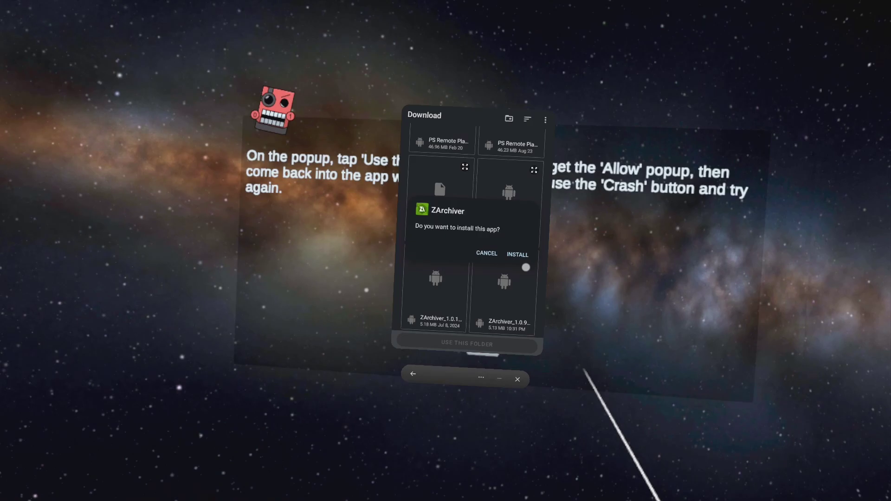
left_click(510, 261)
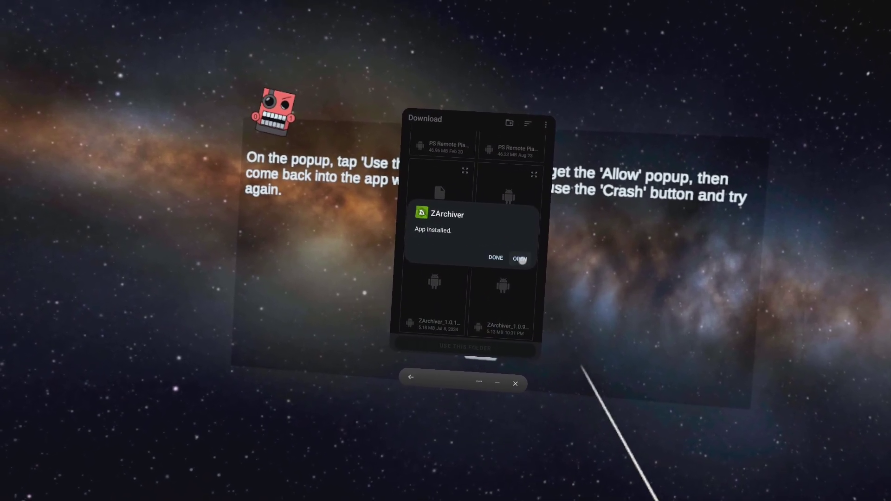
left_click(496, 258)
left_click(514, 382)
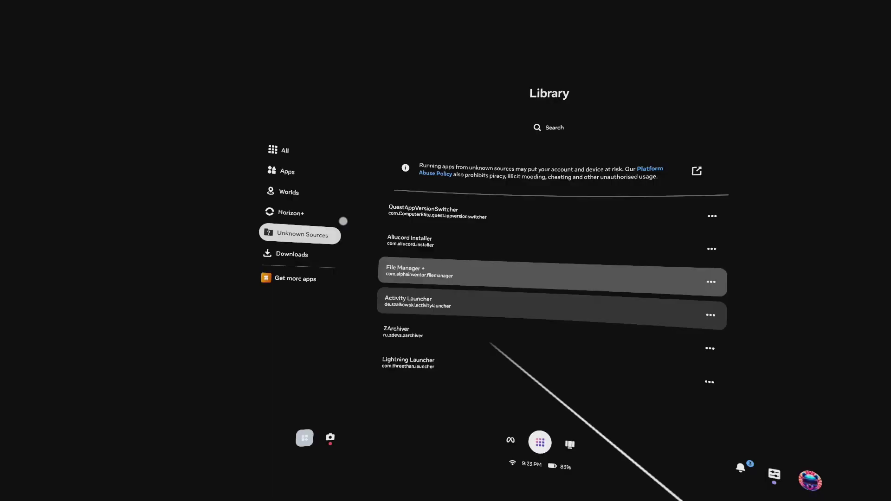
Open the Browser from the headset's app library and search for "apkpure destiny rising"
left_click(302, 176)
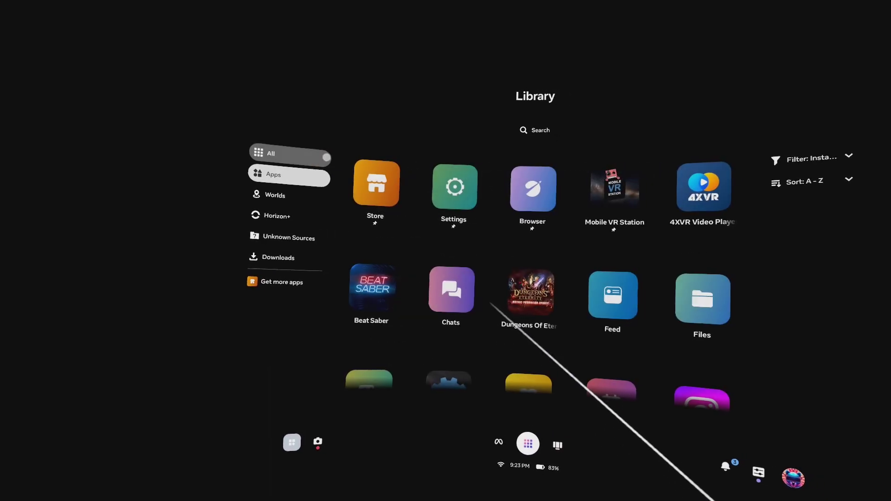
left_click(519, 207)
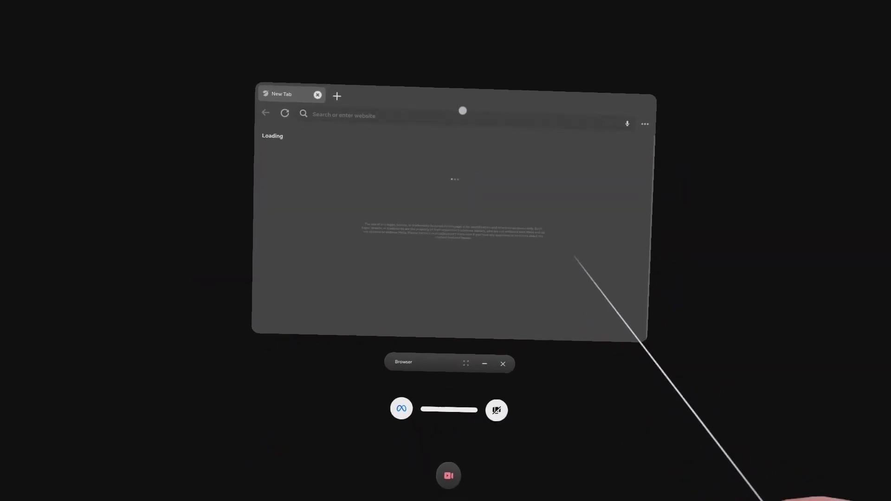
left_click(406, 137)
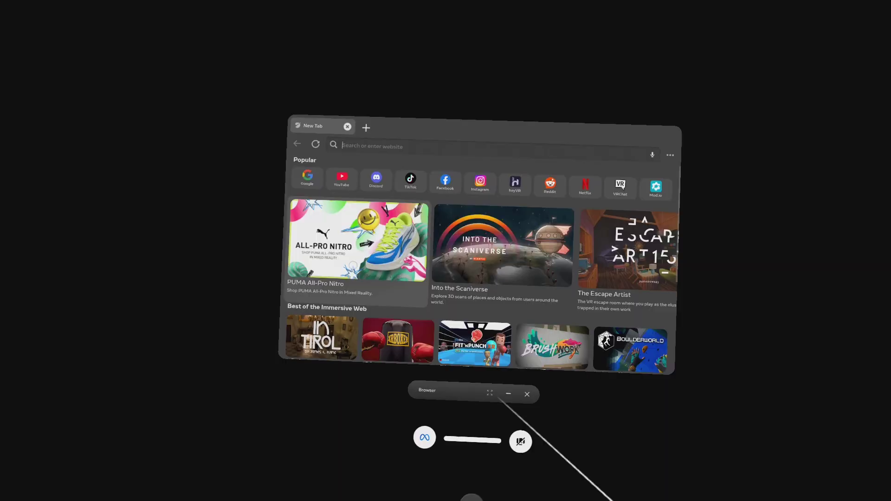
type("ap")
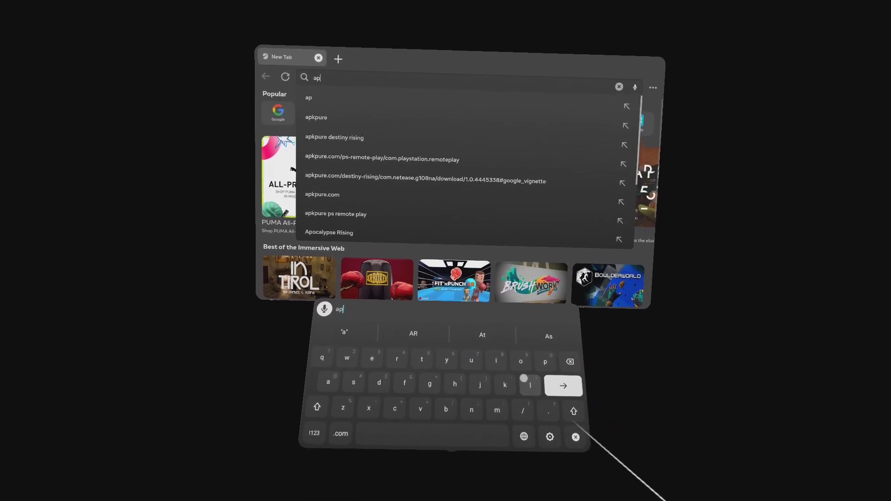
type("kpure")
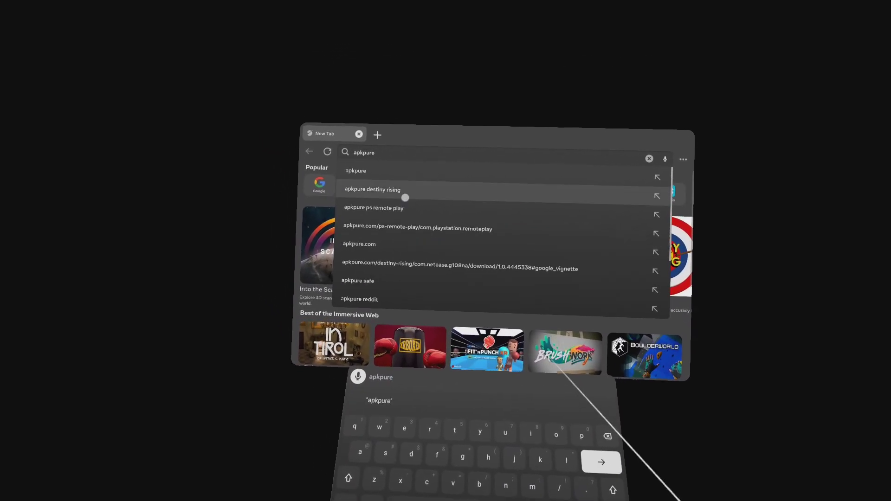
left_click(394, 166)
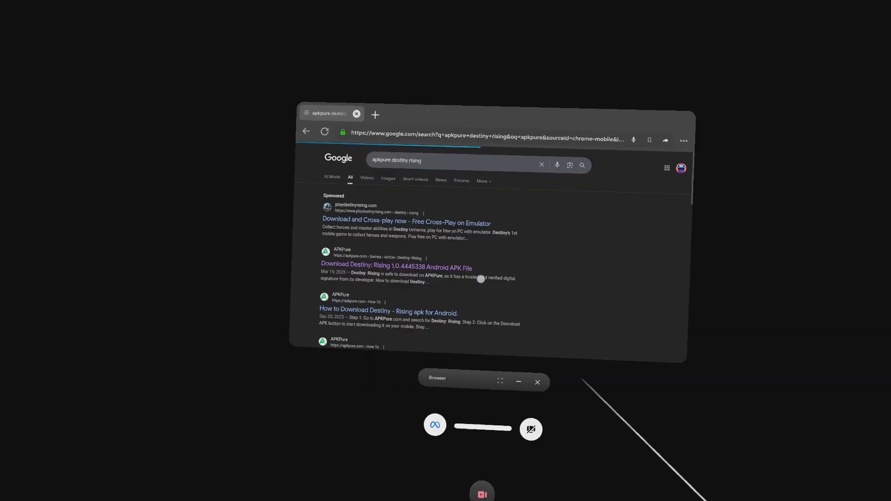
Open APKPure's Destiny: Rising 1.0.4445338 download page and cancel the File Manager + prompt about installing unknown apps
scroll(537, 262, "down", 3)
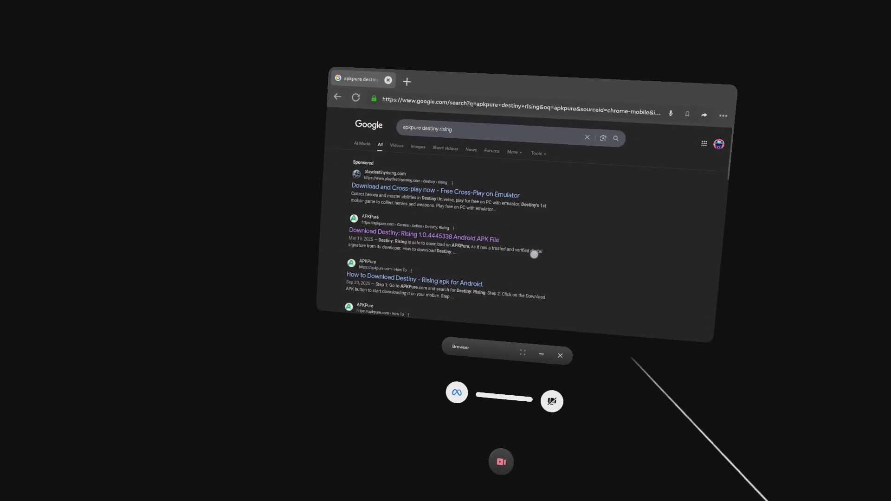
left_click(469, 188)
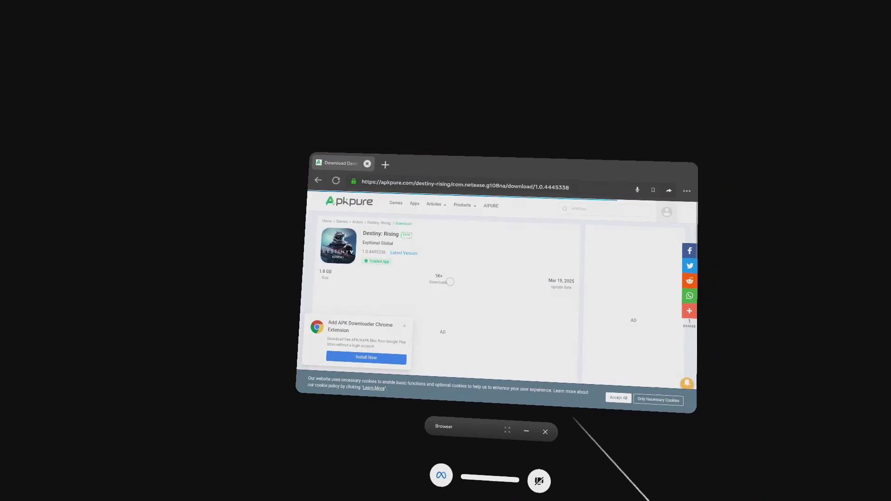
scroll(427, 270, "down", 3)
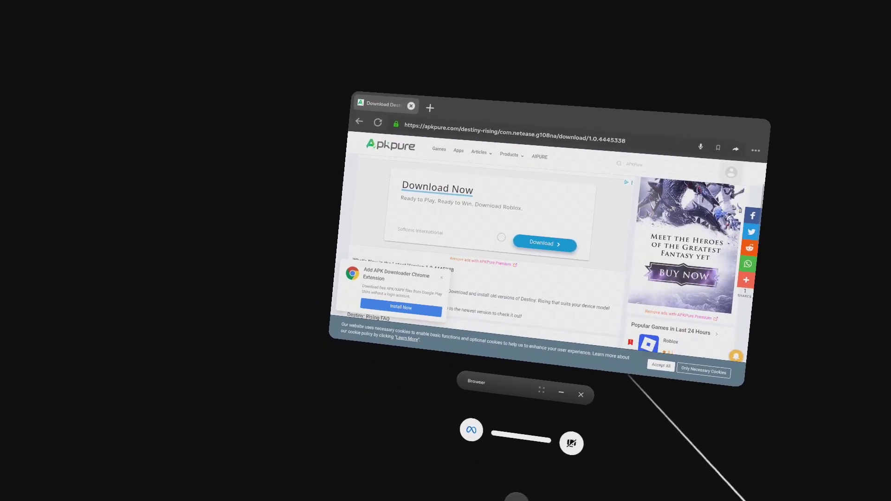
scroll(502, 233, "down", 3)
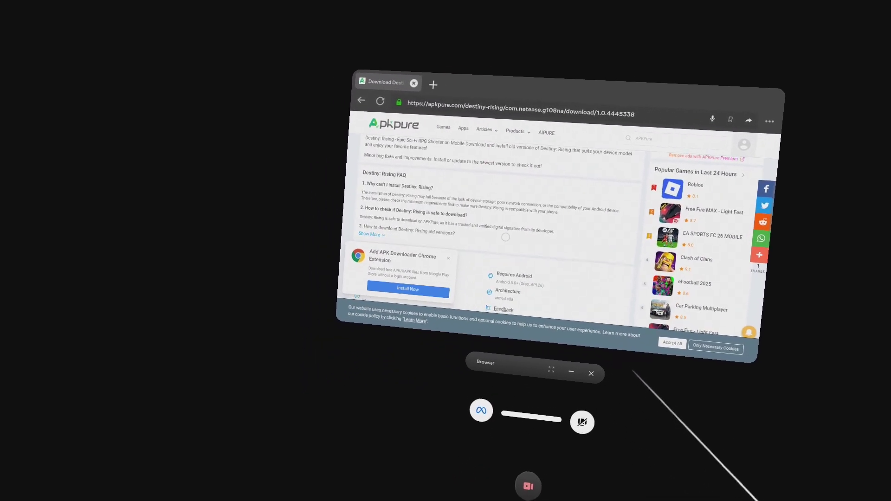
scroll(506, 247, "down", 5)
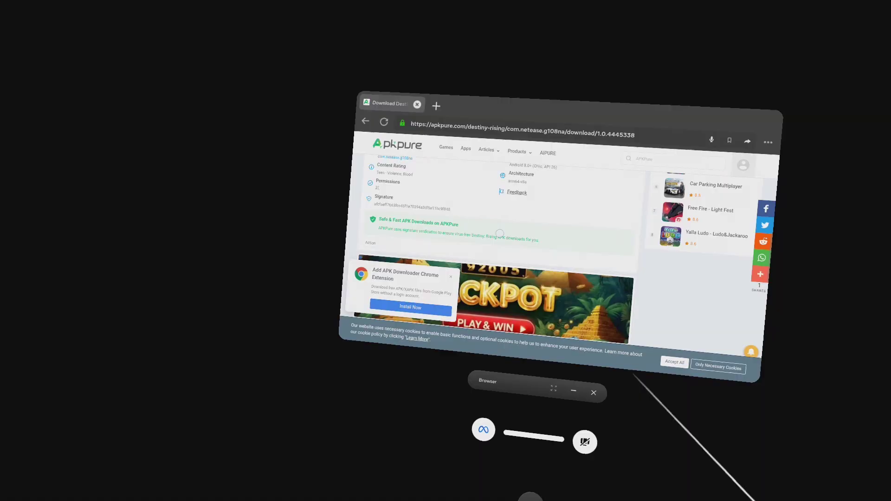
scroll(512, 244, "down", 2)
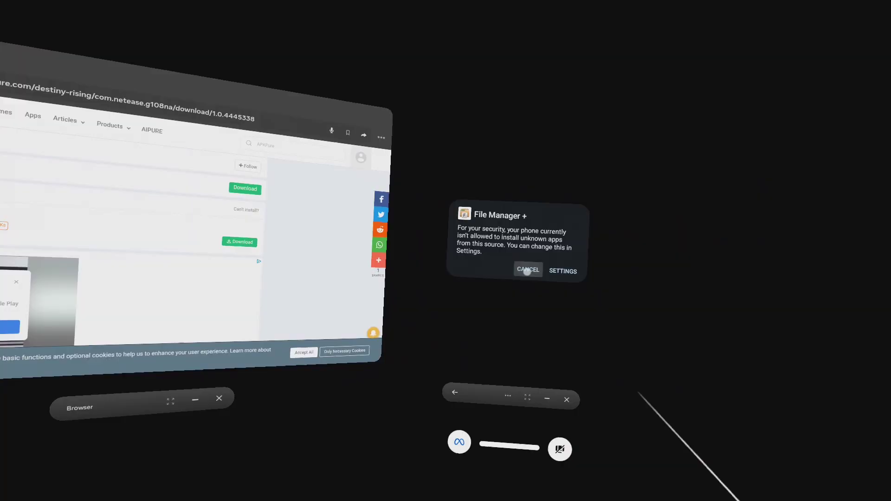
left_click(525, 273)
Go to APKPure's list of old Destiny: Rising versions and open the download page for version 1.0.56850830
scroll(507, 232, "down", 1)
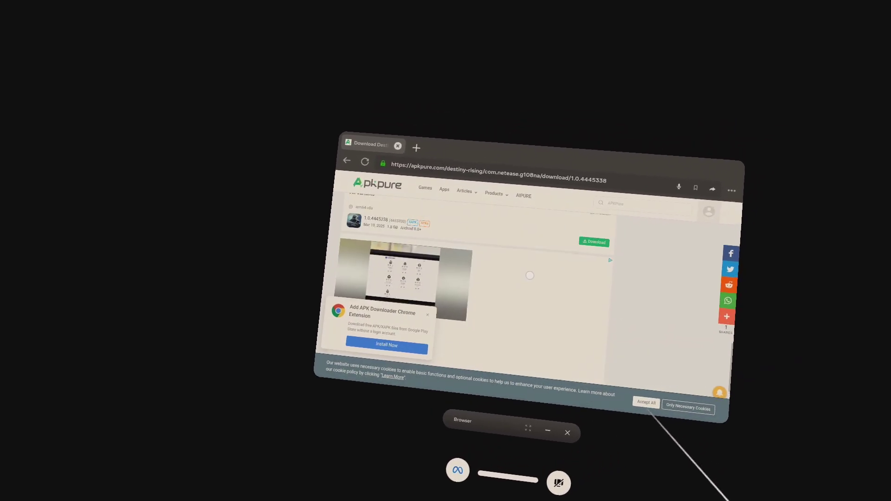
scroll(512, 239, "down", 5)
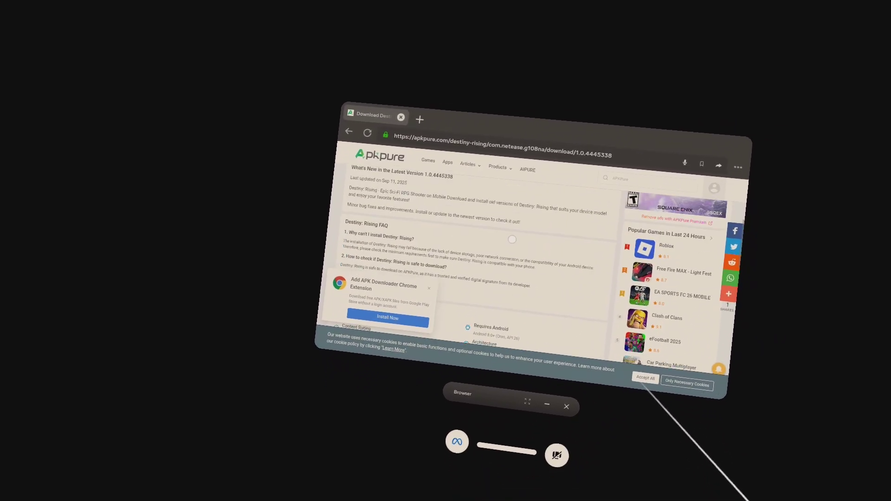
scroll(514, 233, "up", 2)
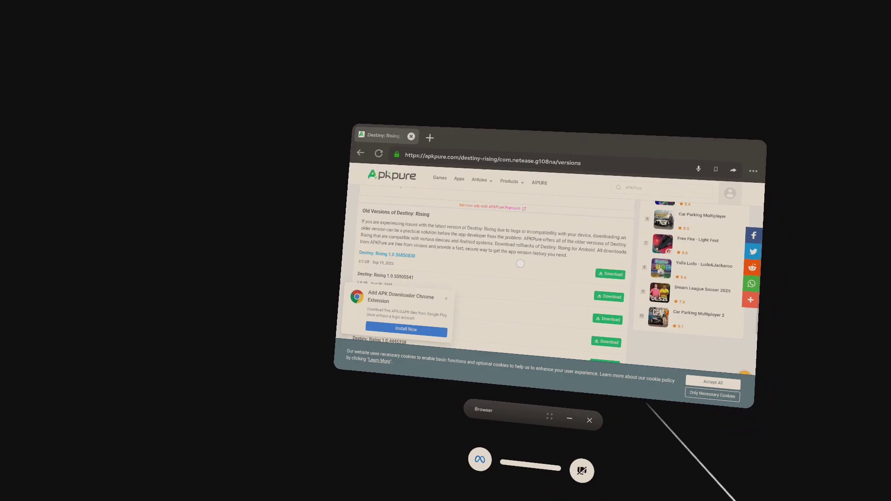
scroll(521, 264, "down", 1)
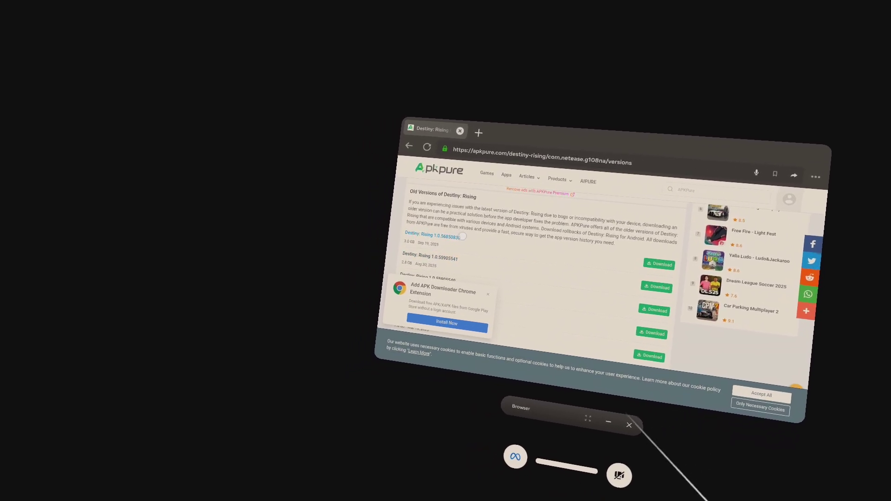
scroll(483, 241, "up", 1)
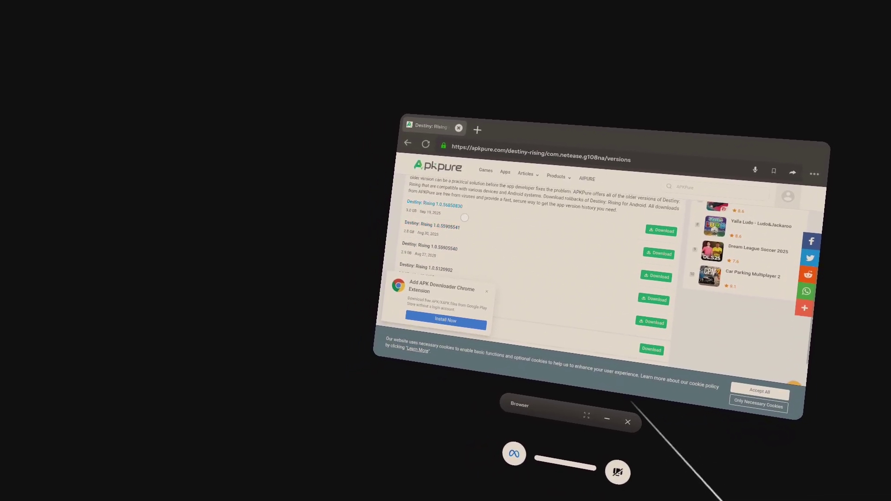
scroll(522, 237, "down", 2)
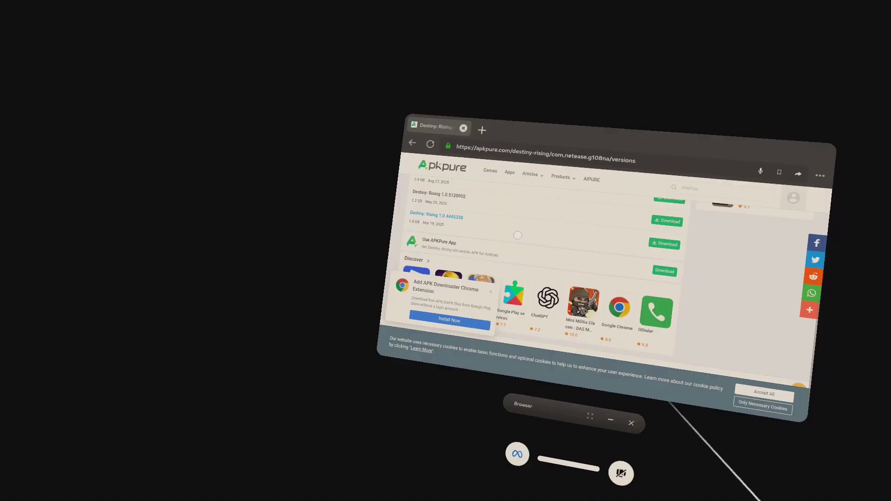
scroll(492, 232, "up", 3)
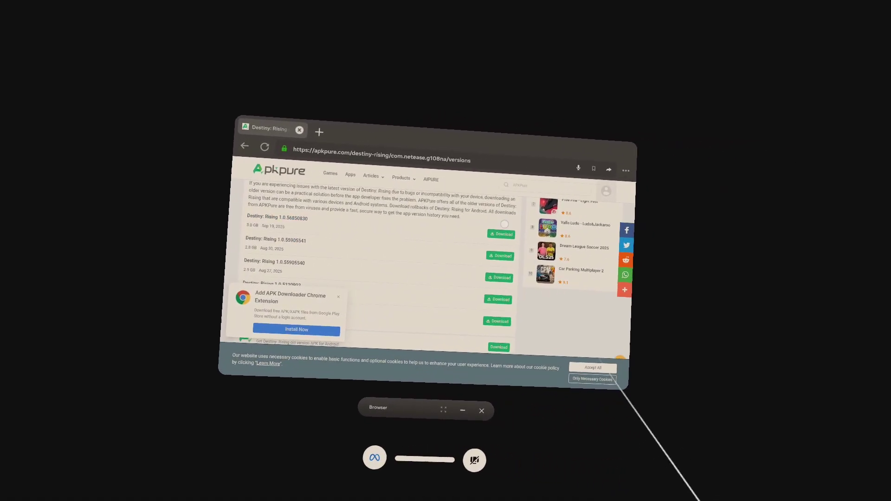
left_click(467, 224)
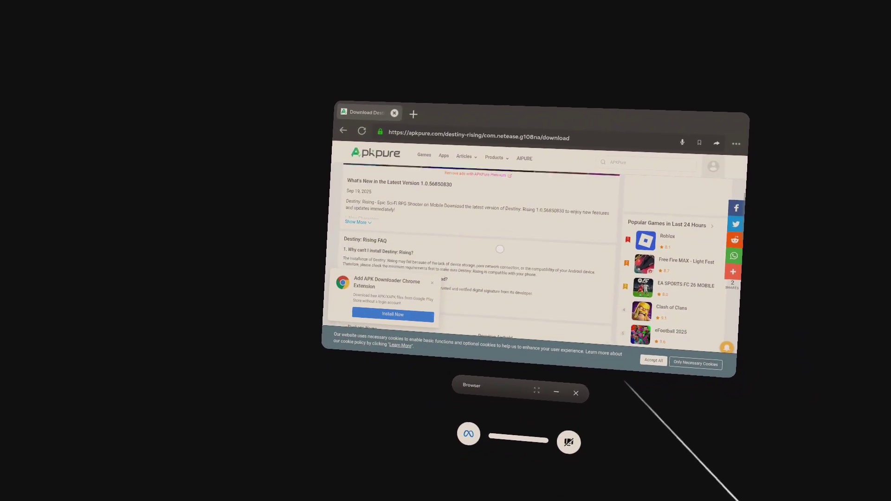
Download the Destiny: Rising XAPK (3.0 GB) from its APKPure download page
scroll(499, 246, "down", 5)
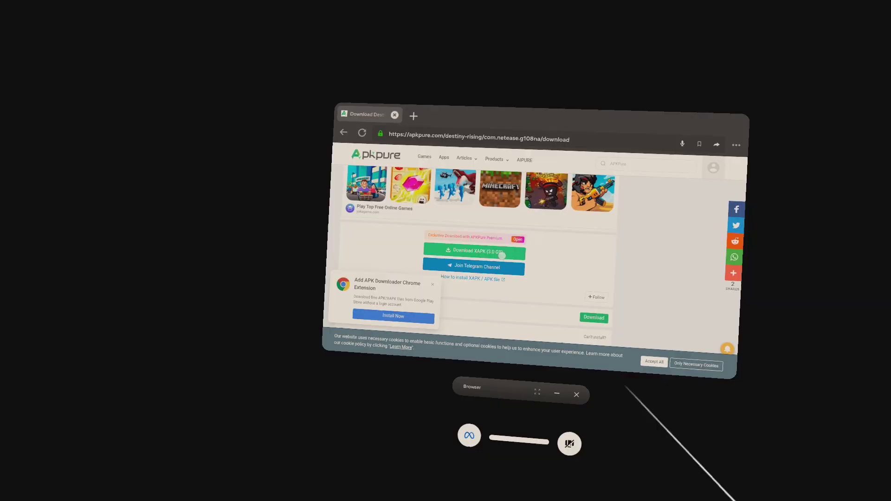
left_click(502, 254)
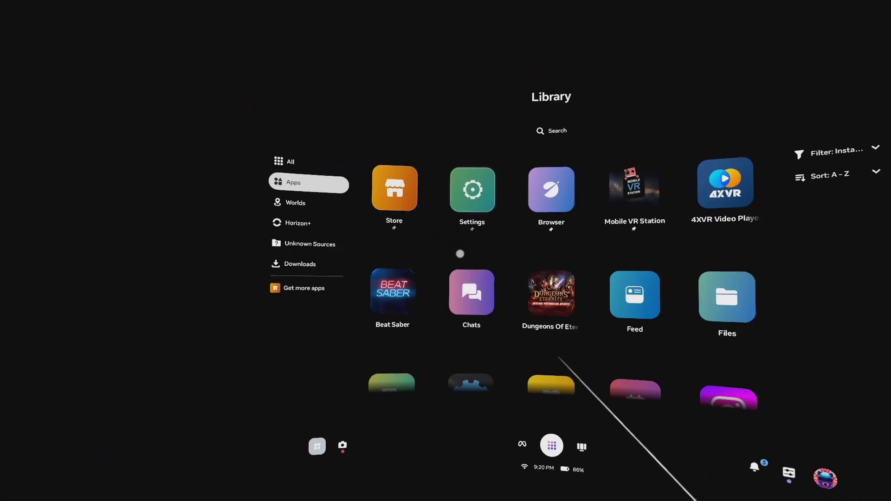
Open ZArchiver from the Unknown Sources section of the headset's app library
left_click(309, 243)
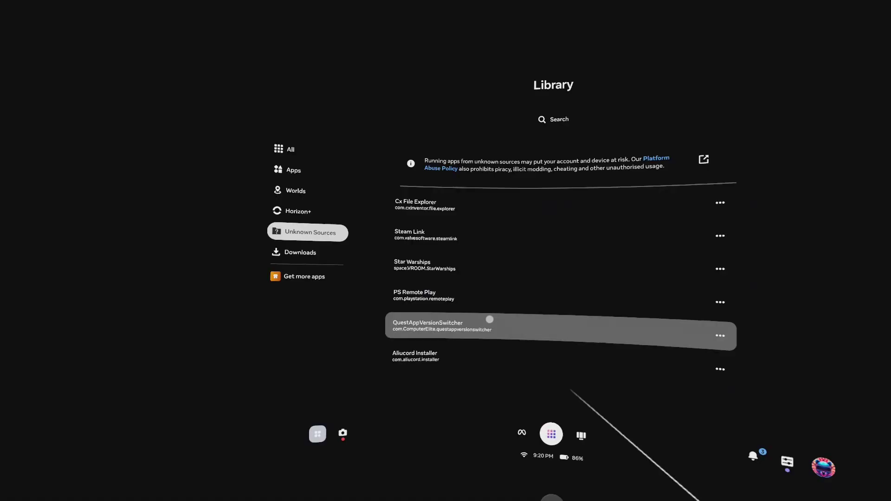
scroll(490, 319, "down", 10)
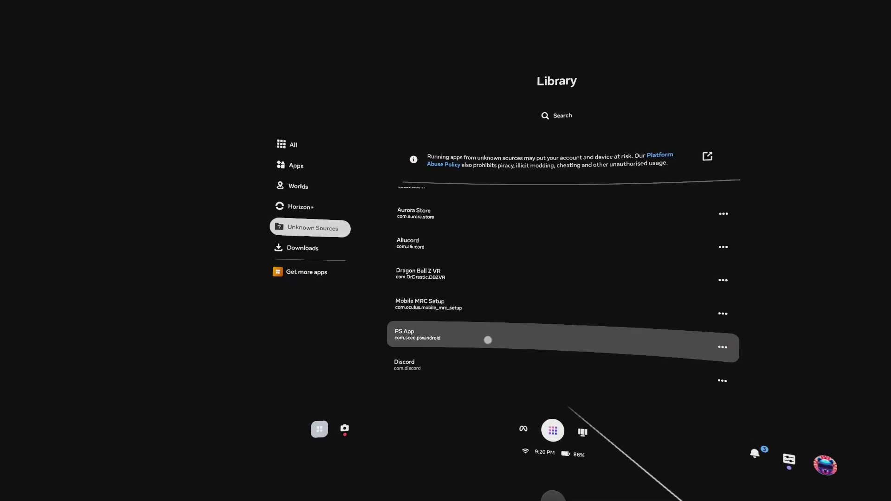
scroll(462, 332, "up", 5)
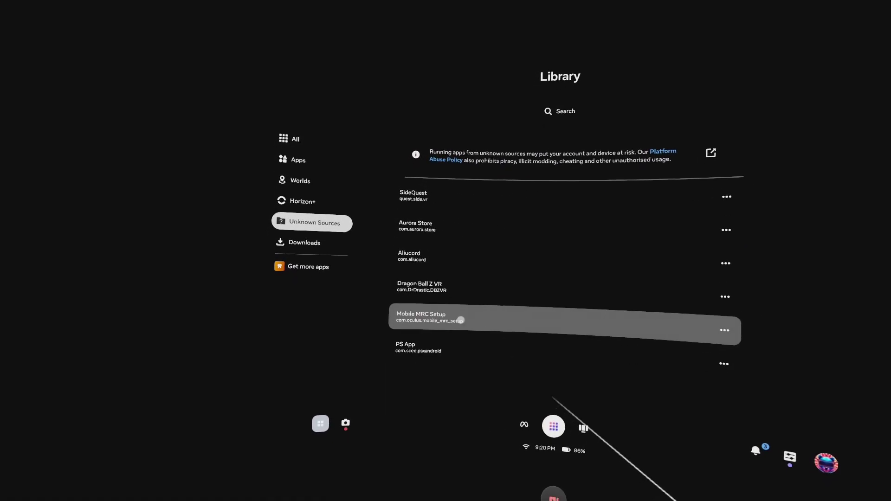
scroll(469, 301, "up", 5)
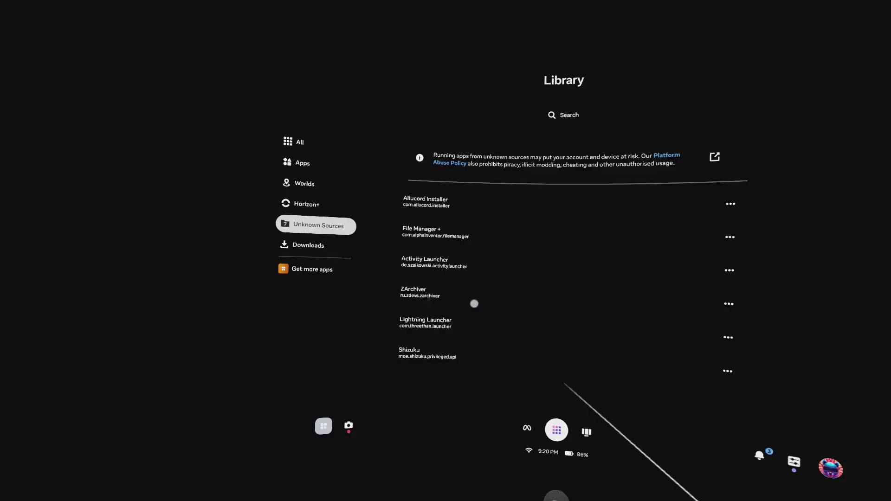
left_click(470, 321)
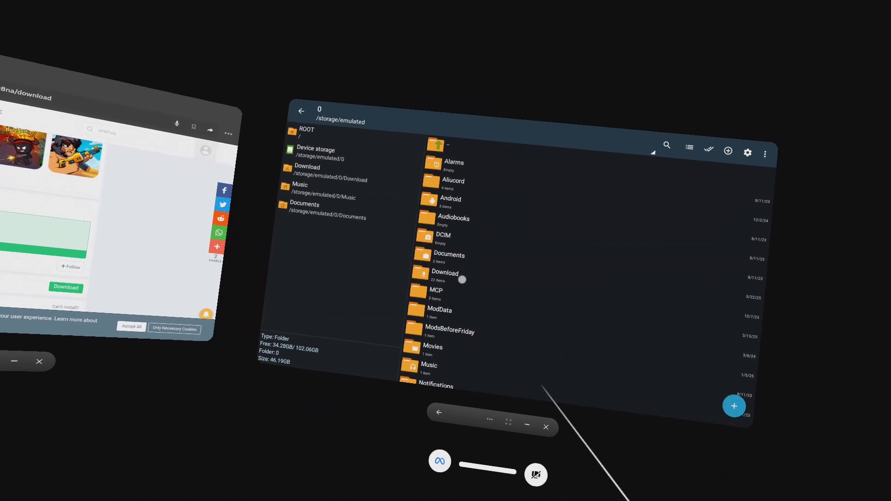
Install Destiny_ Rising_1.0.56850830_APKPure.xapk from the Download folder
left_click(461, 279)
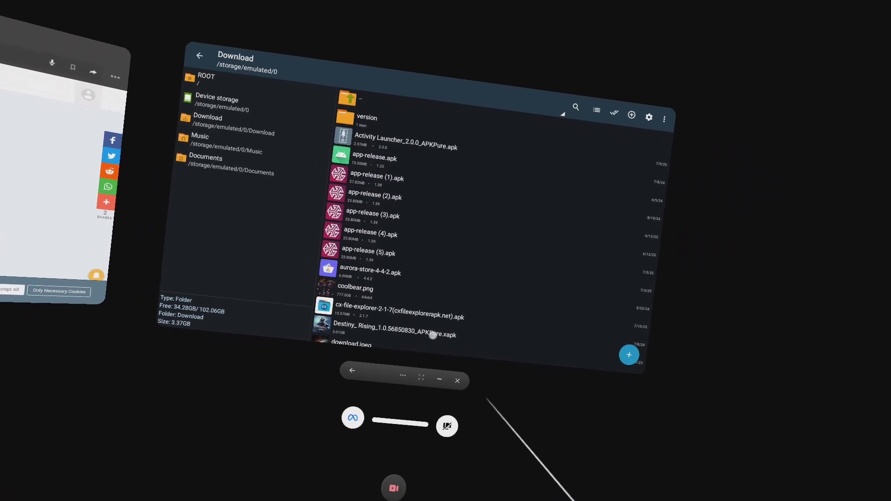
left_click(499, 386)
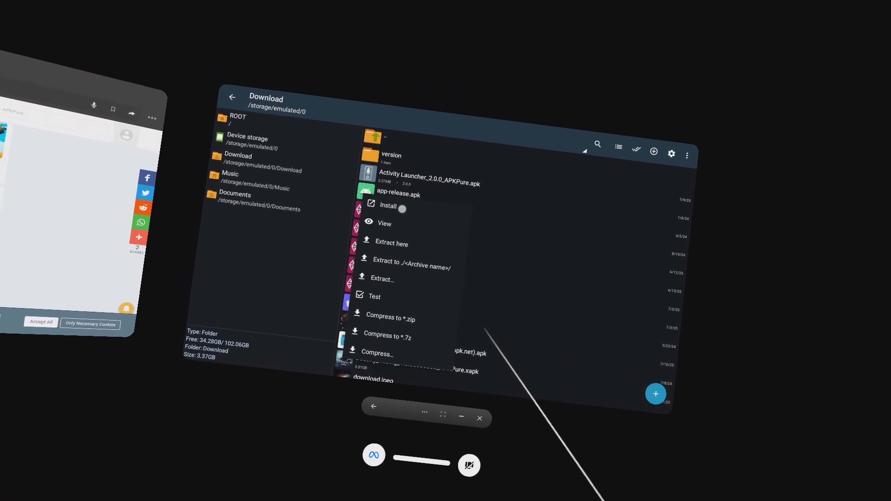
left_click(383, 190)
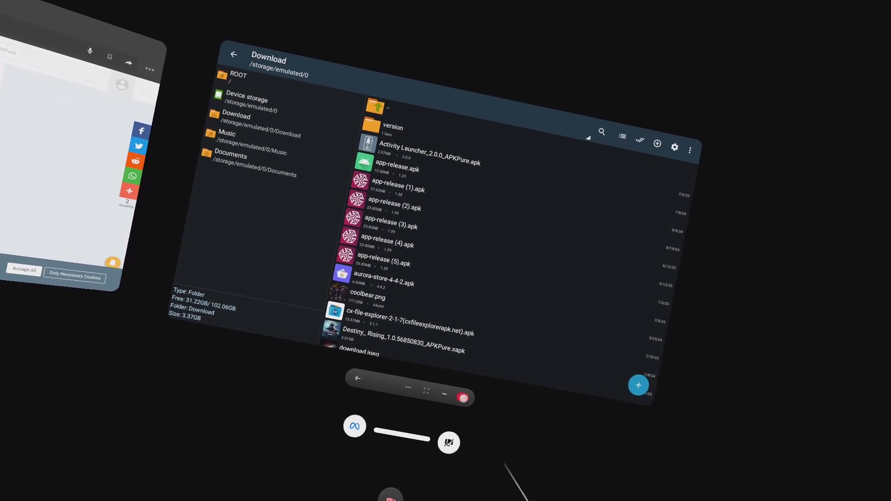
Close ZArchiver and the Browser and launch Destiny: Rising from the library's Unknown Sources
left_click(464, 396)
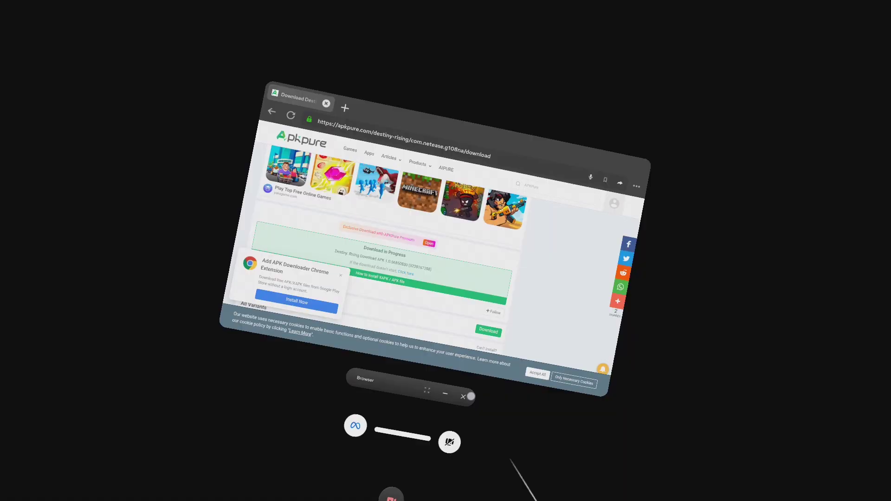
left_click(461, 394)
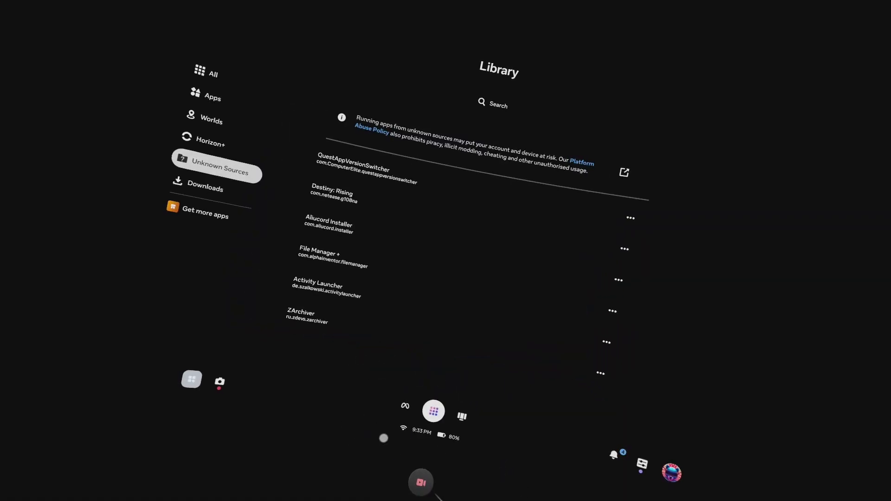
scroll(413, 271, "down", 5)
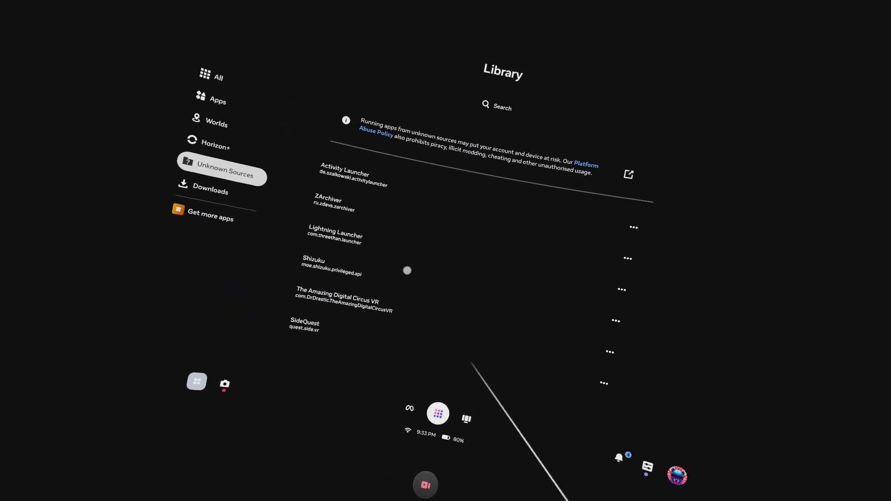
scroll(407, 271, "down", 7)
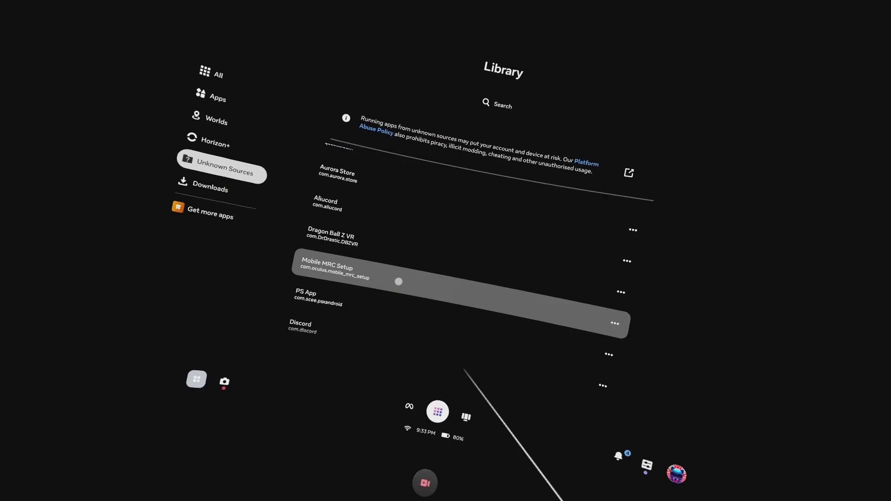
scroll(391, 281, "up", 6)
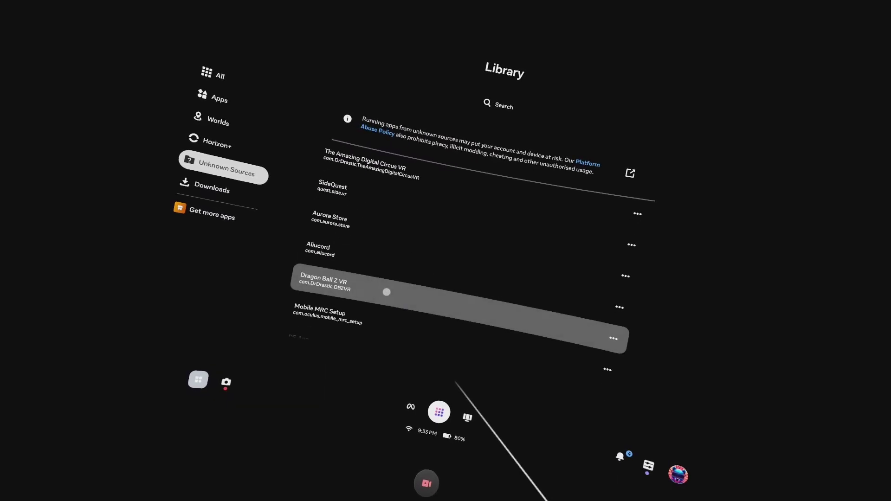
scroll(381, 288, "up", 6)
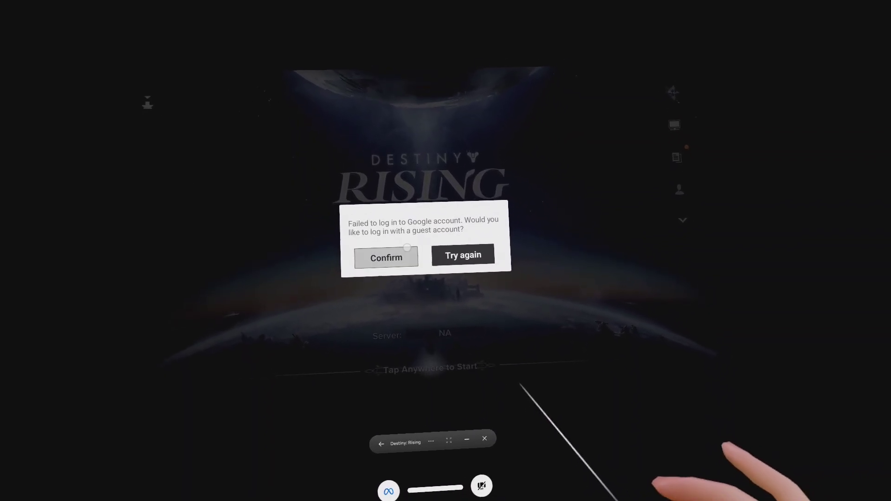
Log in to Destiny: Rising with a guest account, choosing age 18+ and agreeing to the terms, and start the game
left_click(408, 251)
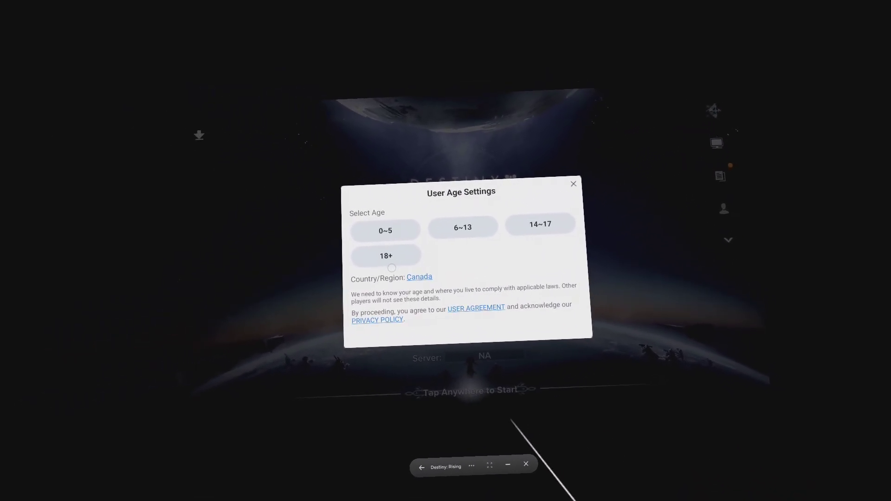
left_click(390, 260)
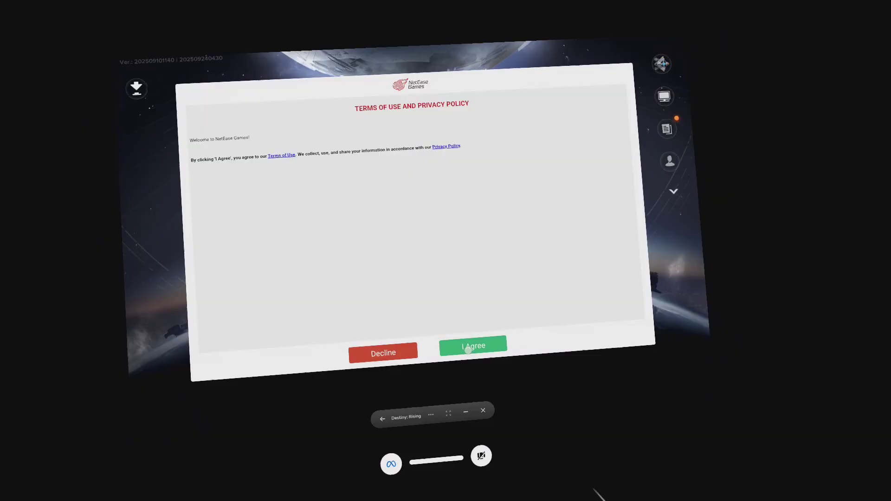
left_click(479, 343)
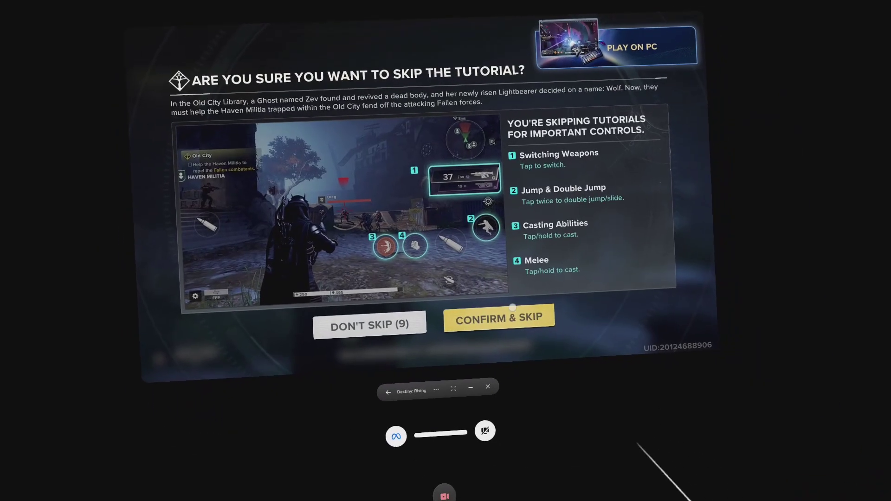
left_click(512, 309)
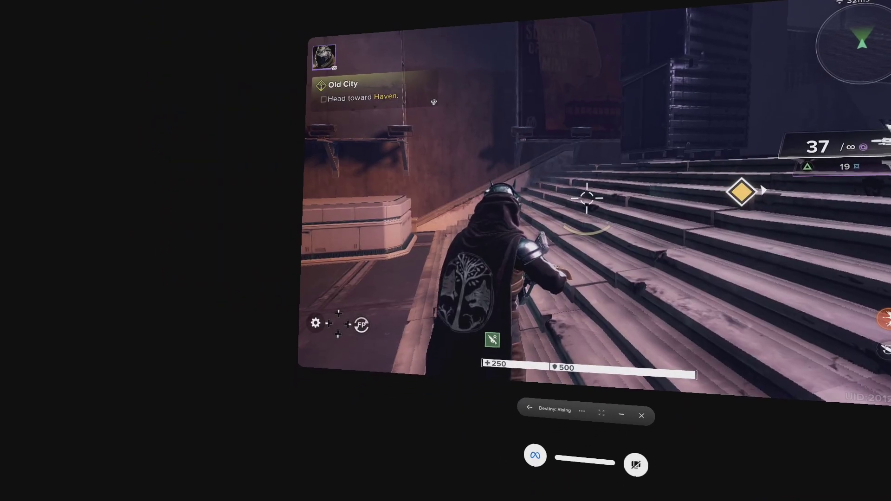
Open the game's settings and log out of the guest account
key("Left")
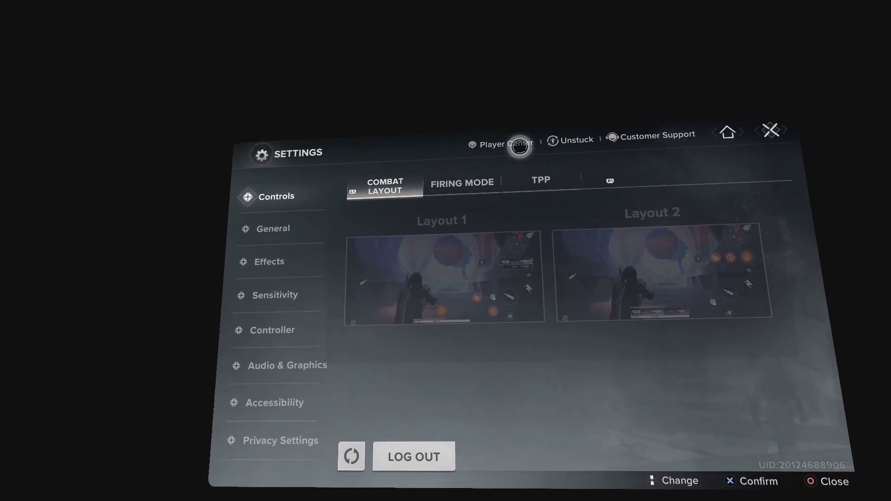
left_click(616, 130)
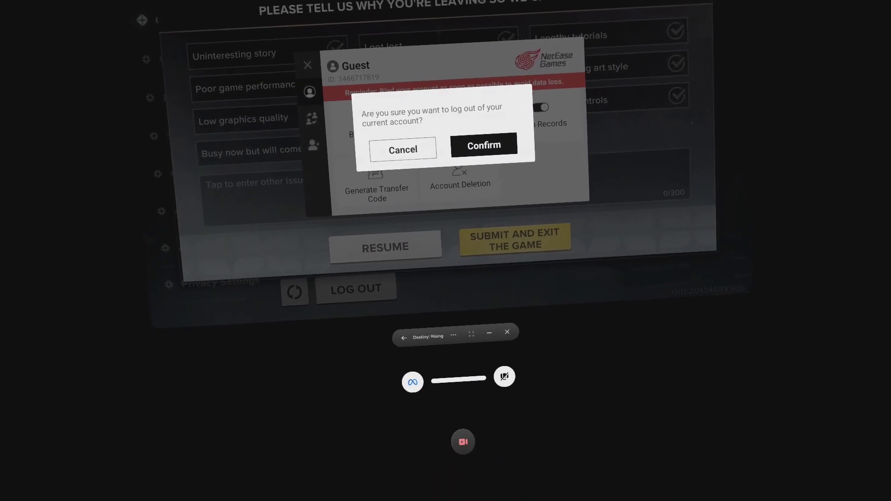
left_click(498, 231)
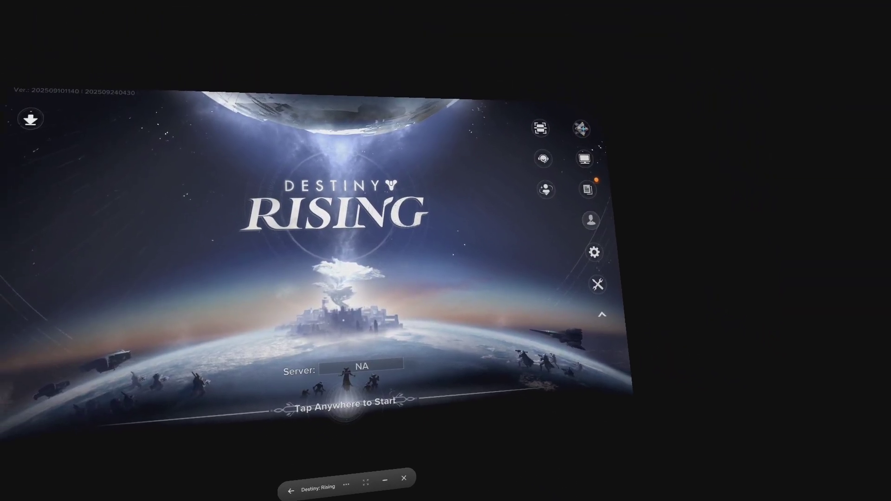
Switch the game account using Sign in with Apple and close the browser window used for the login
left_click(565, 200)
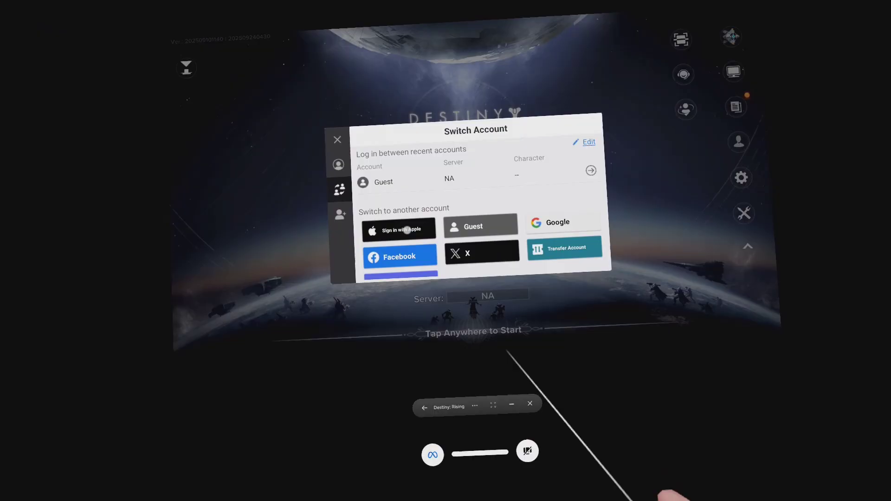
left_click(369, 217)
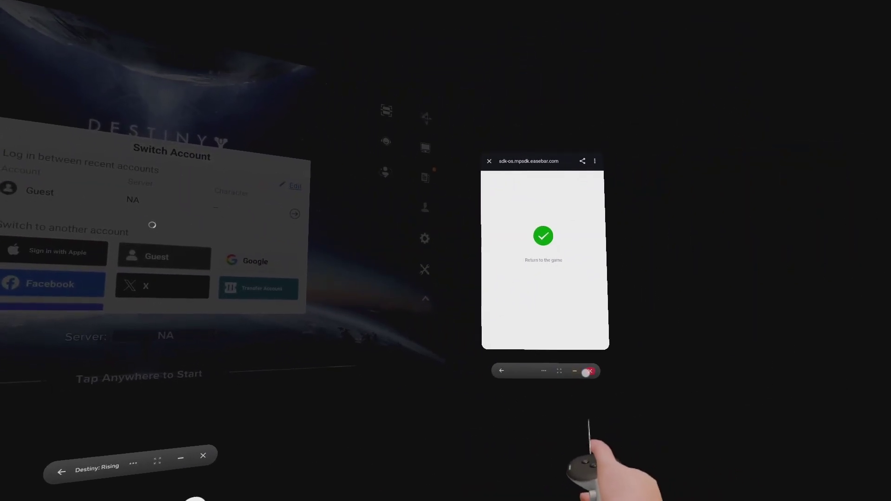
left_click(586, 369)
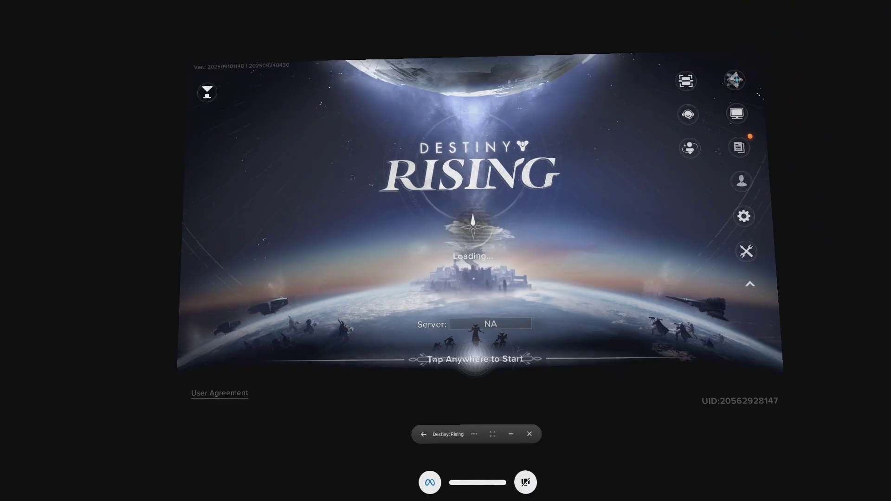
Start the game on the NA server and close the Season of Daybreak screen
left_click(471, 369)
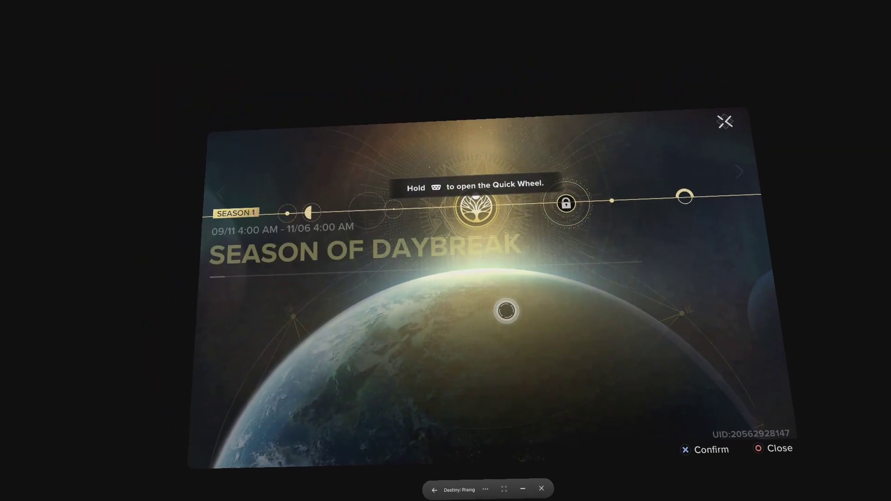
key("Escape")
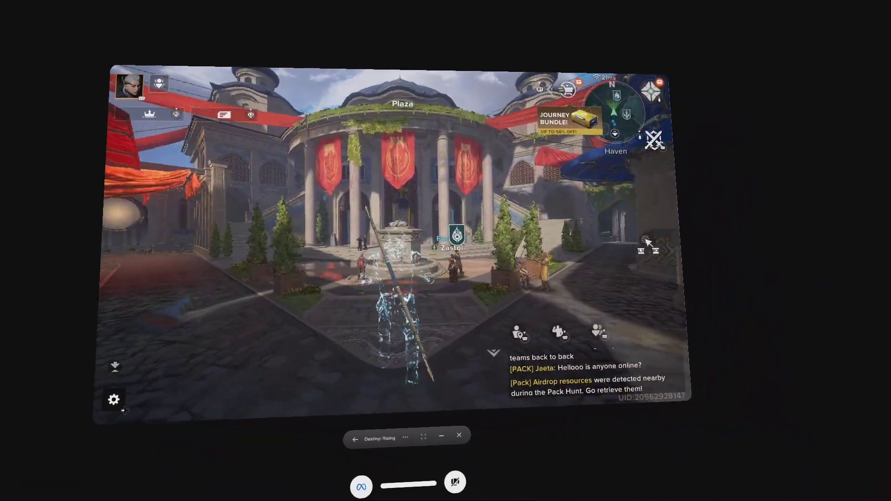
key("w")
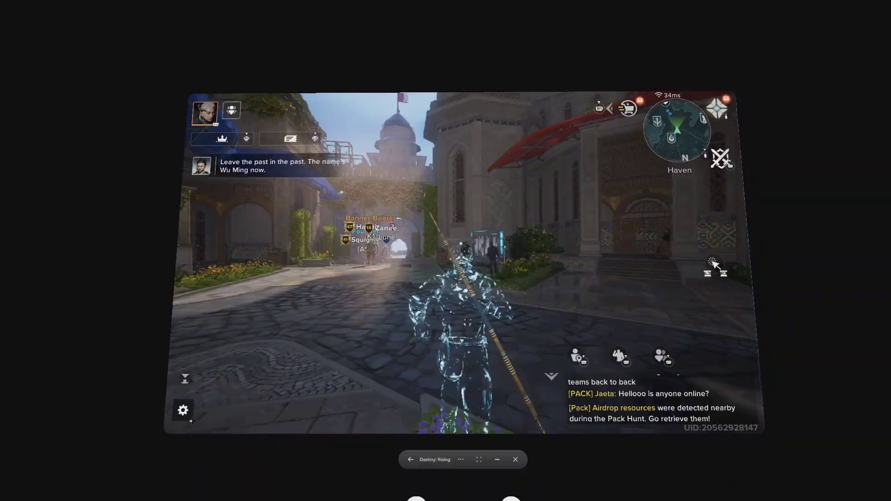
Run the character from the Plaza through the streets and archway of Haven
key("w")
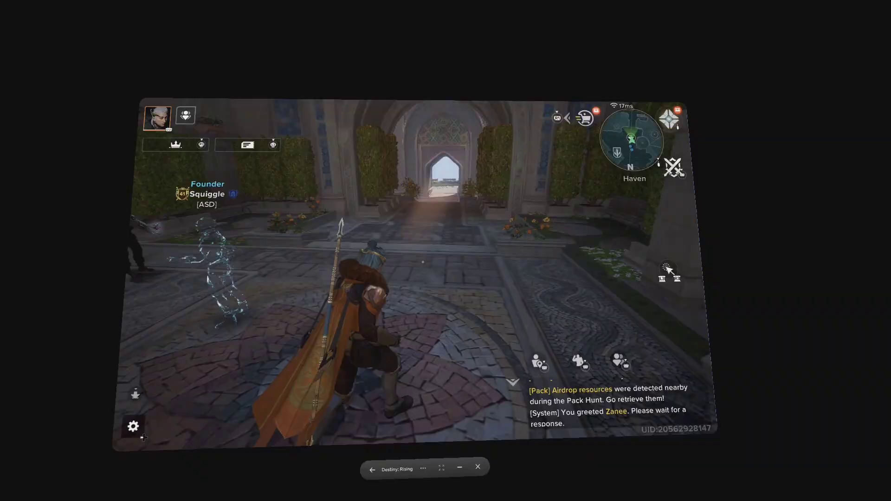
key("w")
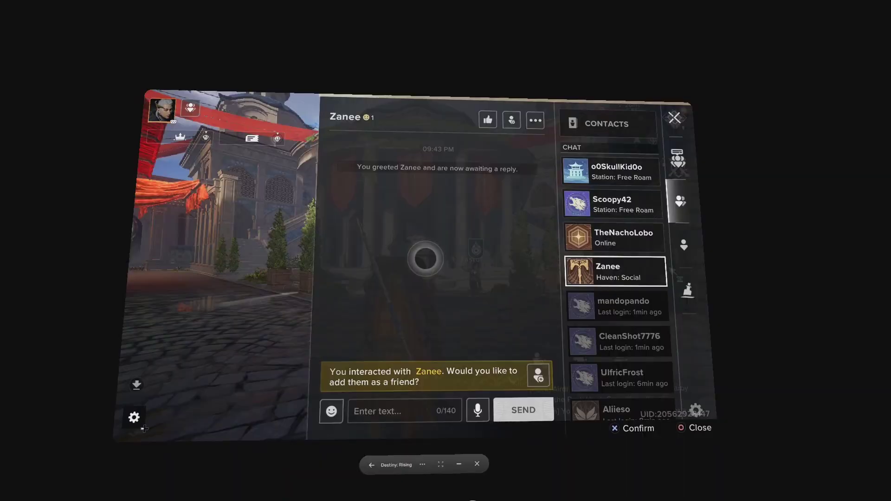
Close the chat window and view the team on the Characters screen
key("Escape")
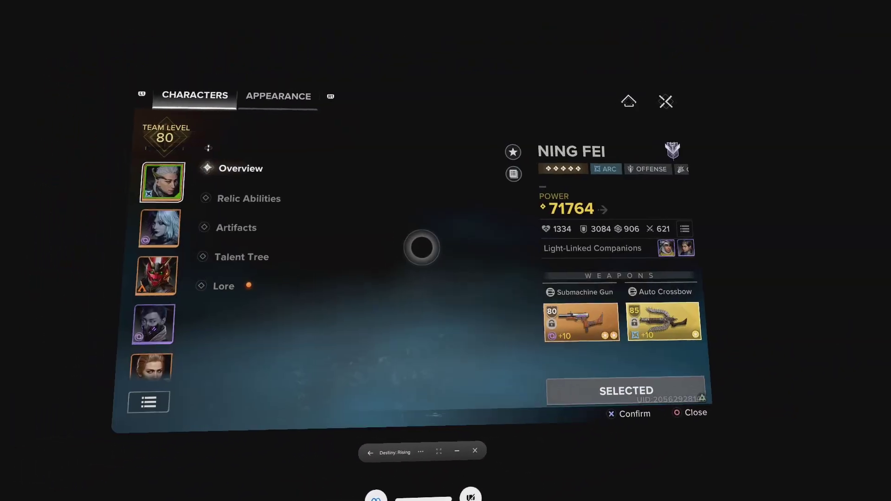
left_click(327, 304)
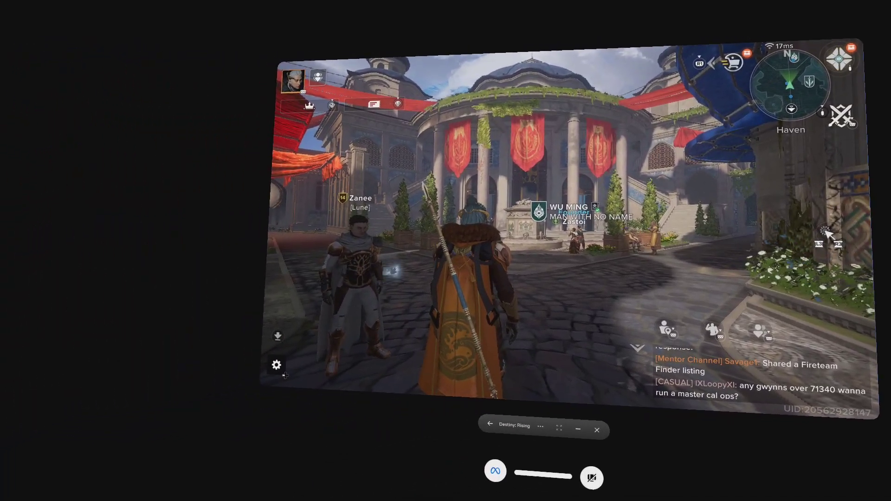
Open the store through New Cosmetics and browse the Journey Bundle and Subscription offers
key("Tab")
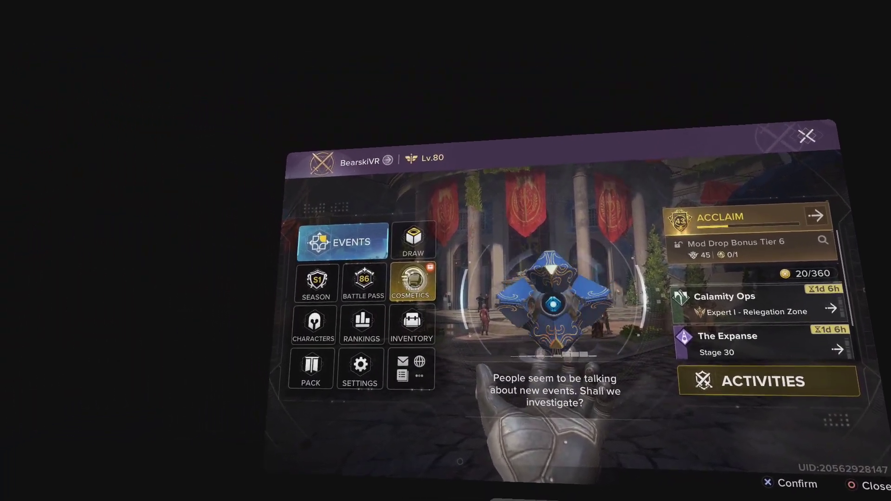
left_click(351, 239)
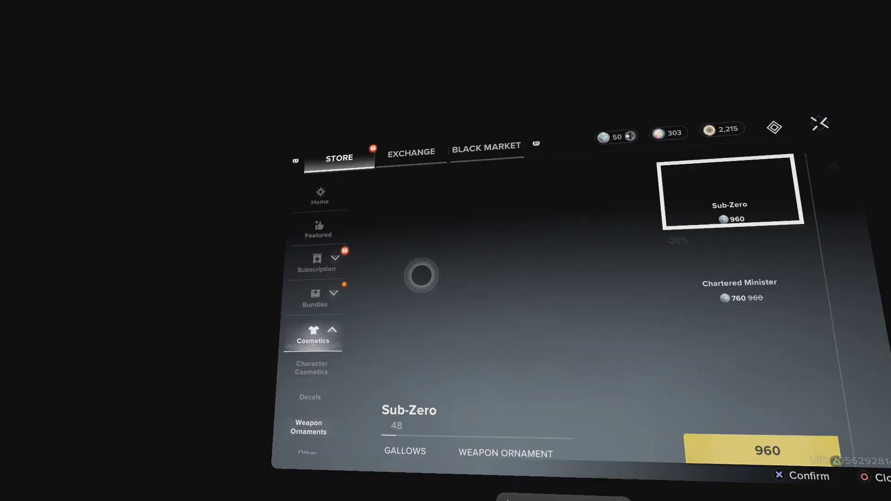
left_click(273, 285)
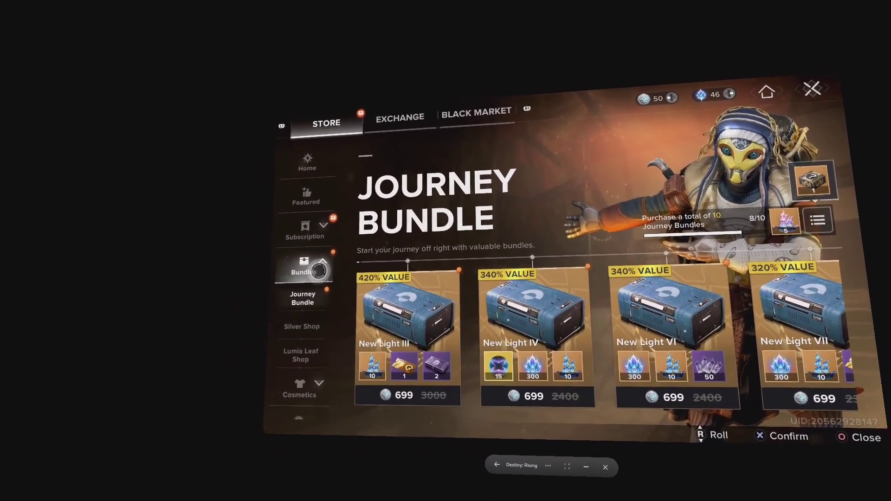
left_click(319, 232)
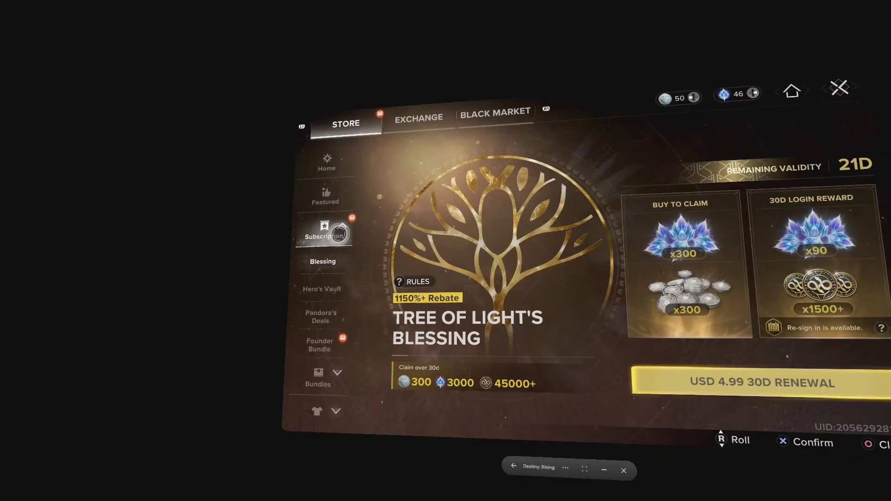